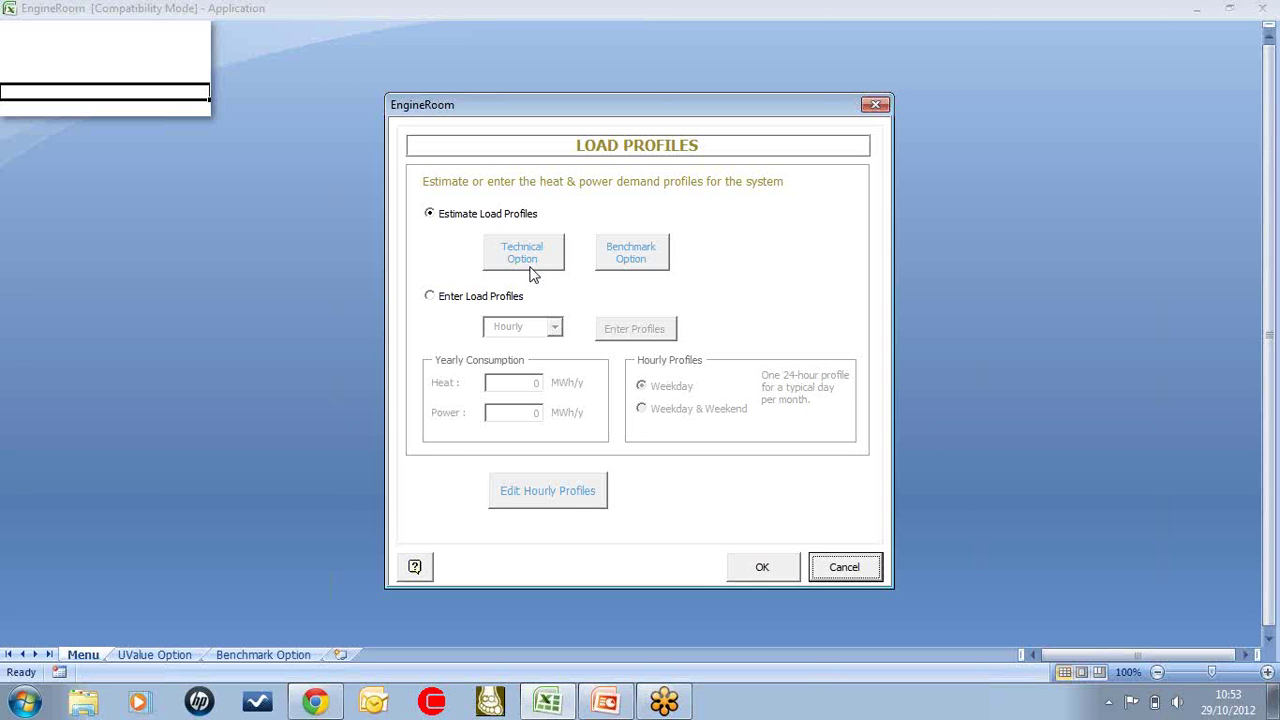
Open the technical option for estimating load profiles and copy its profiles to the CHP model for use in the analysis
left_click(521, 254)
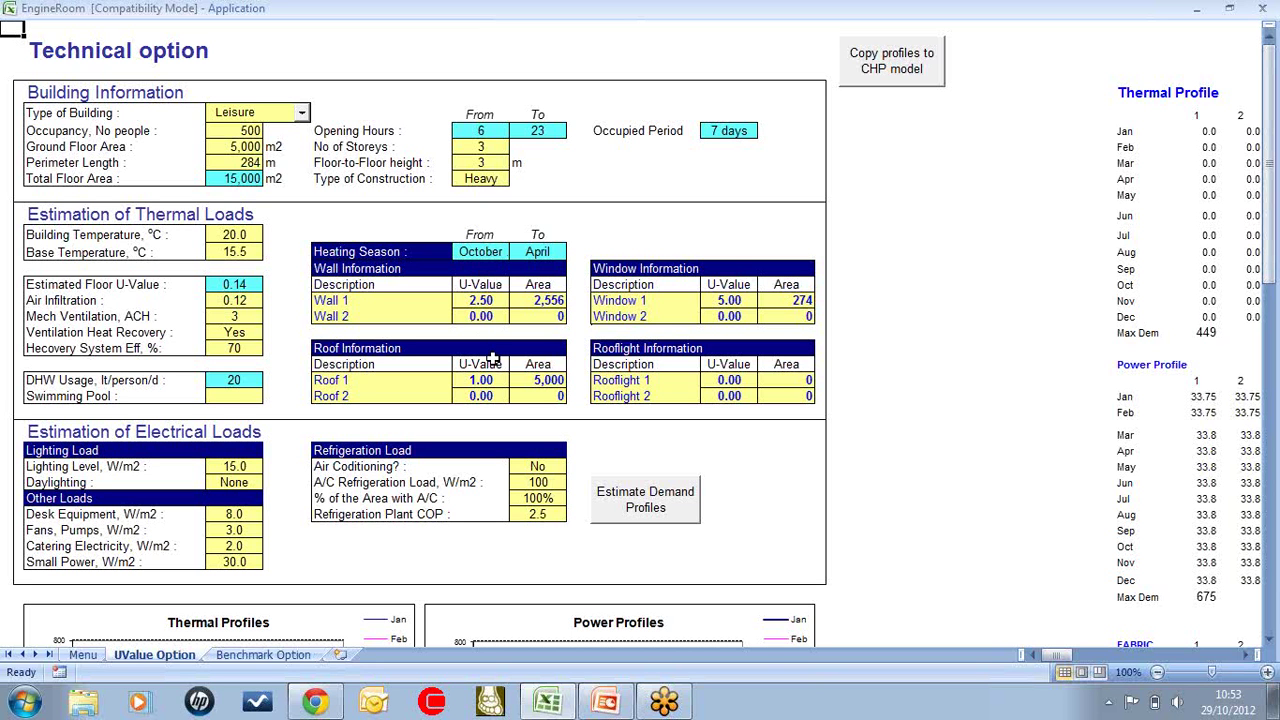
left_click(895, 64)
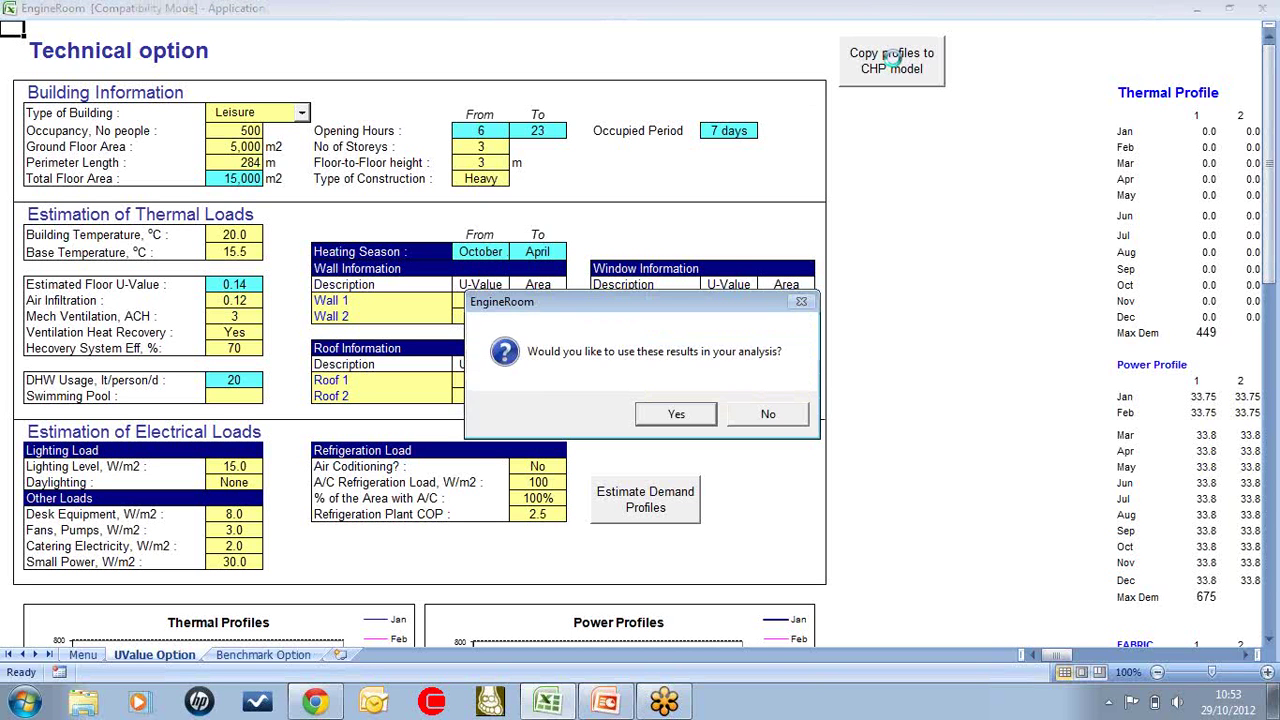
left_click(677, 414)
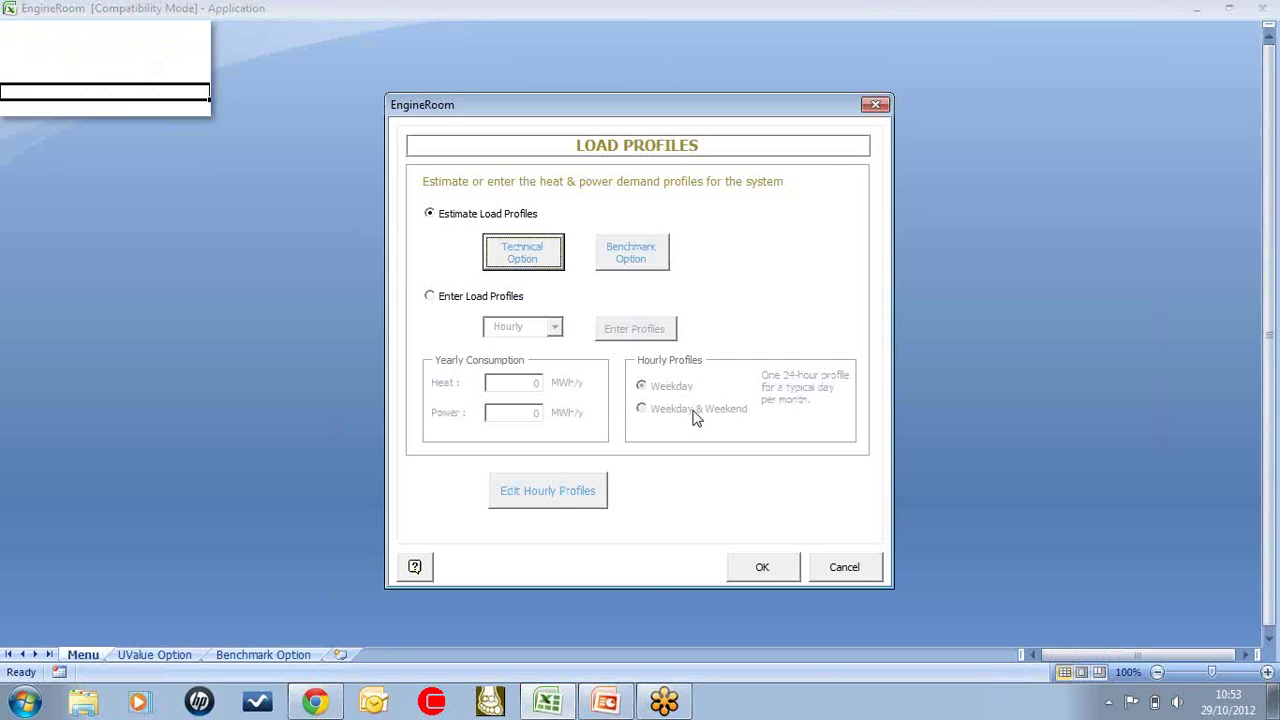
Look at the benchmark option and its building types, and leave without using its profiles in the analysis
left_click(631, 257)
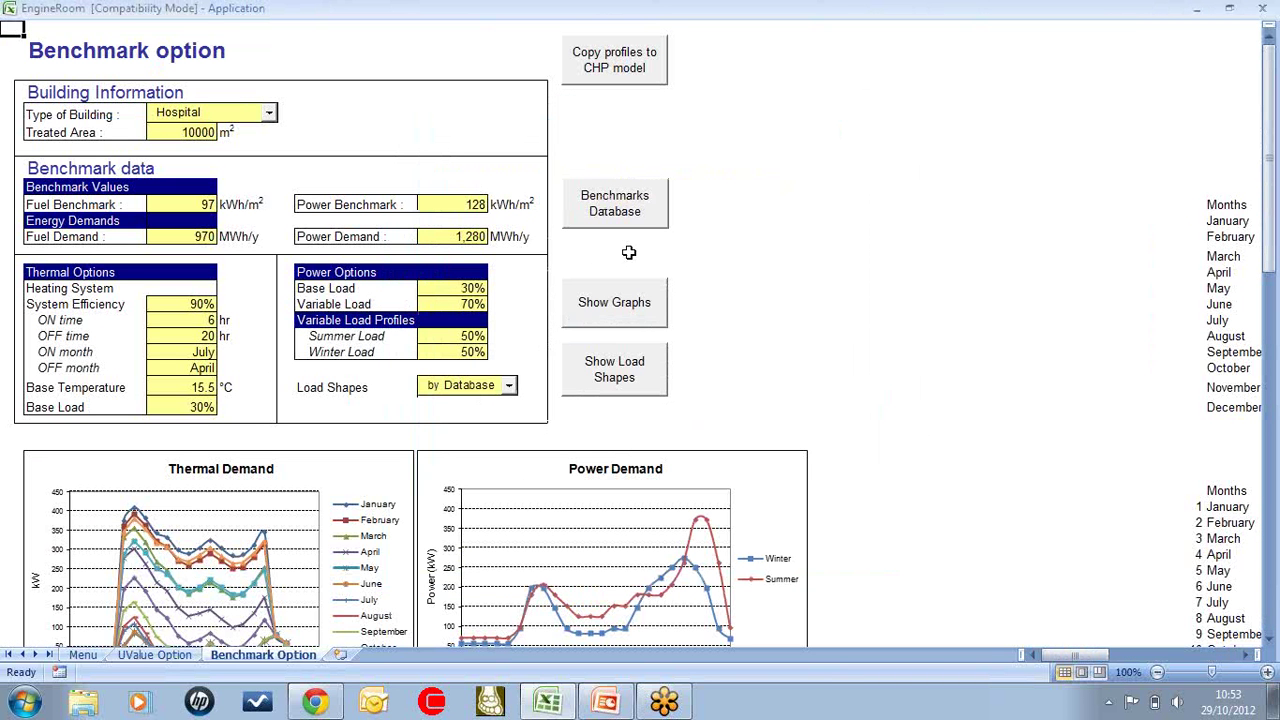
left_click(268, 112)
left_click(268, 112)
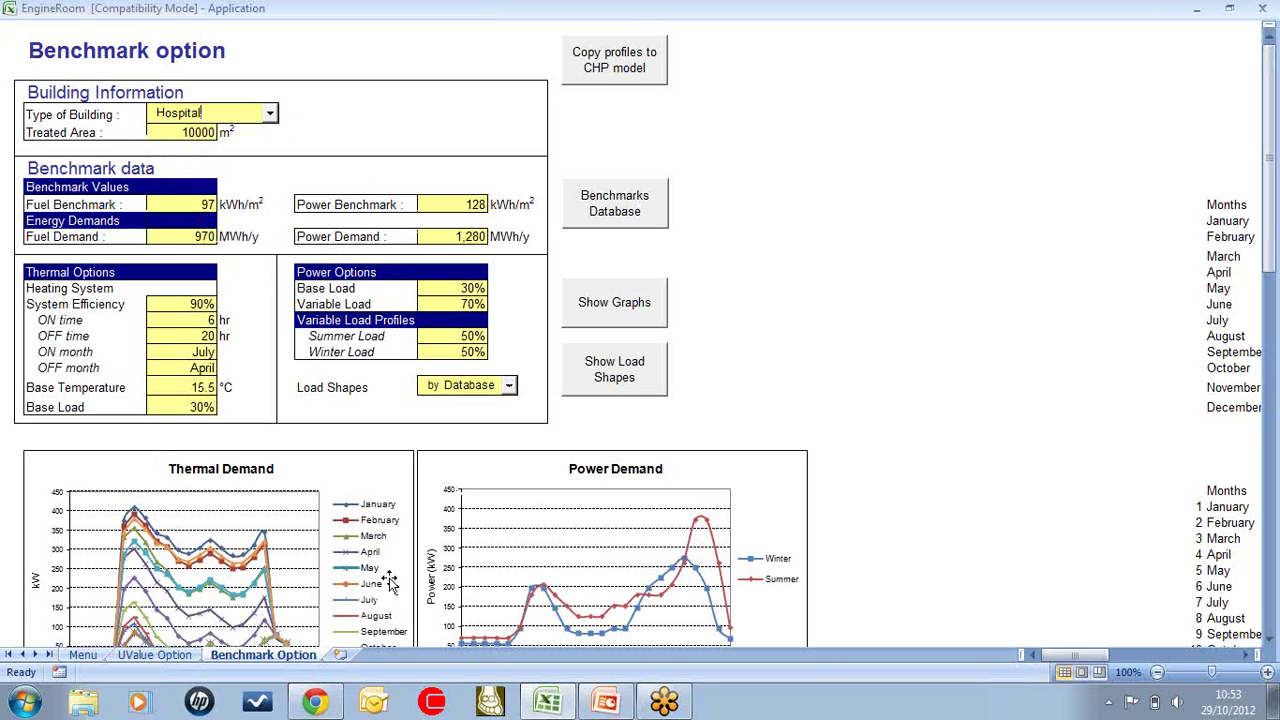
left_click(615, 82)
left_click(783, 418)
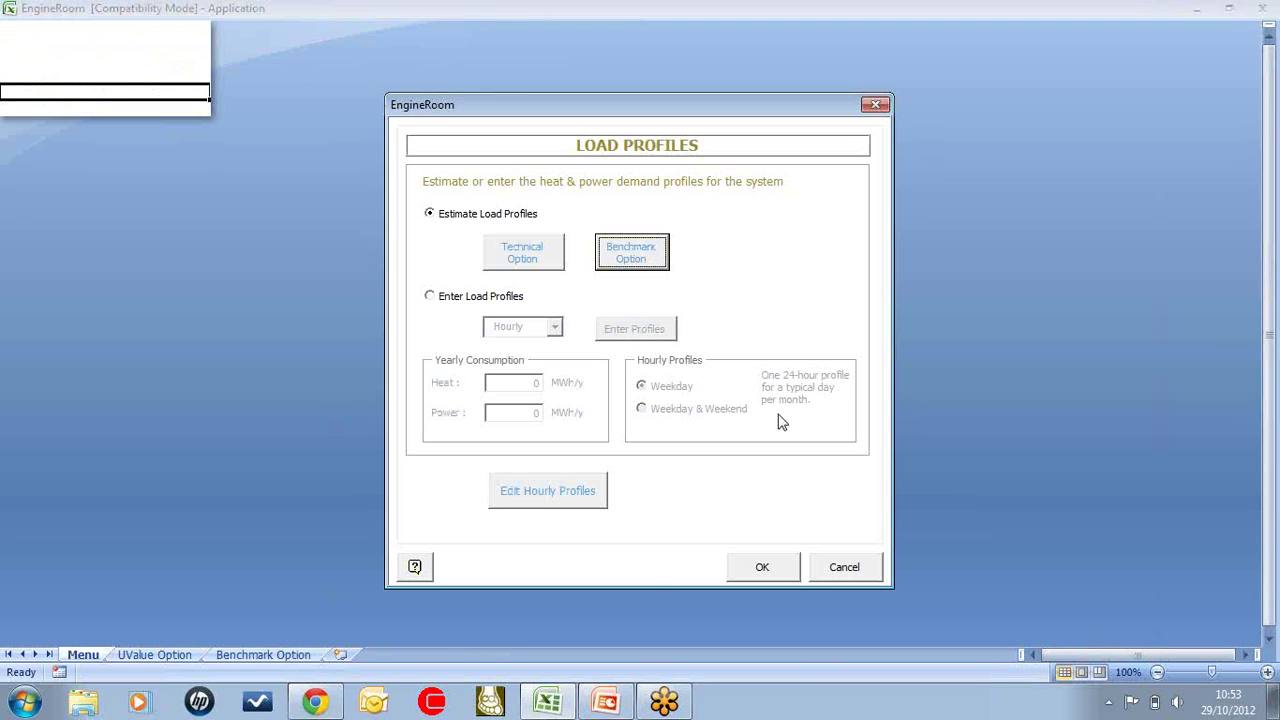
Choose to enter load profiles on an hourly basis, review the hourly demand profiles and accept the load profile settings
left_click(441, 298)
left_click(554, 328)
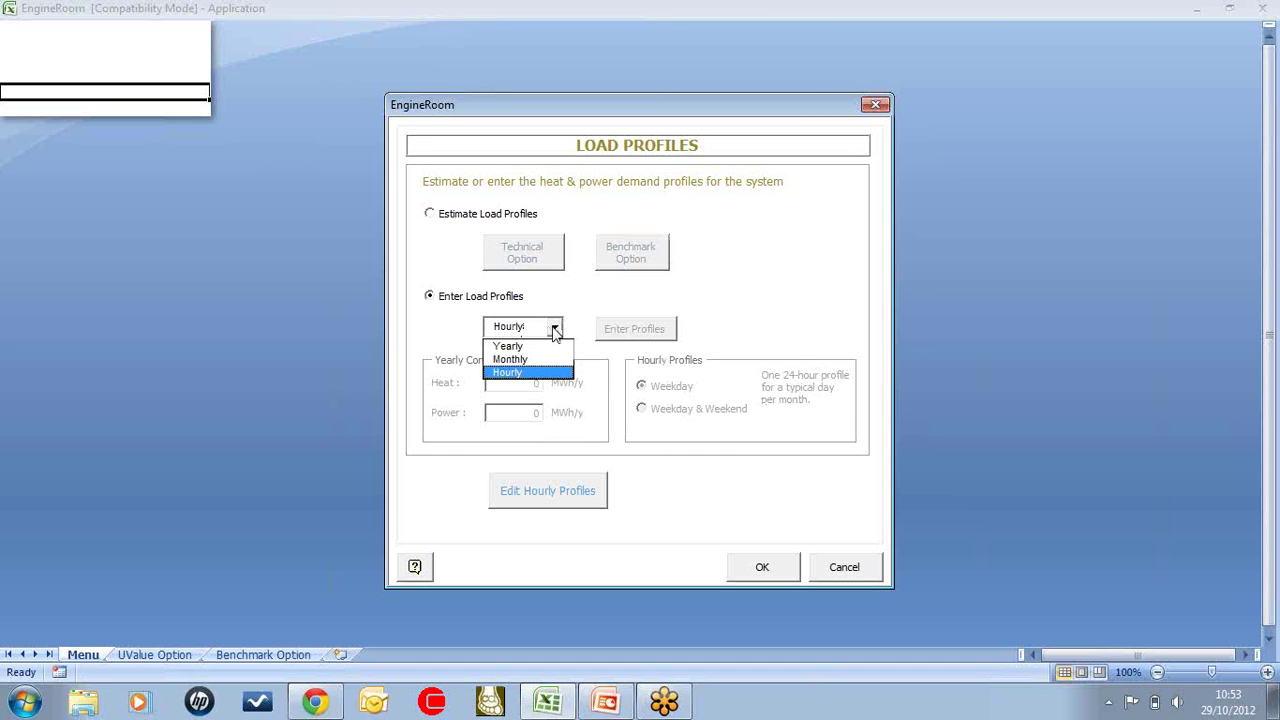
left_click(530, 373)
left_click(568, 497)
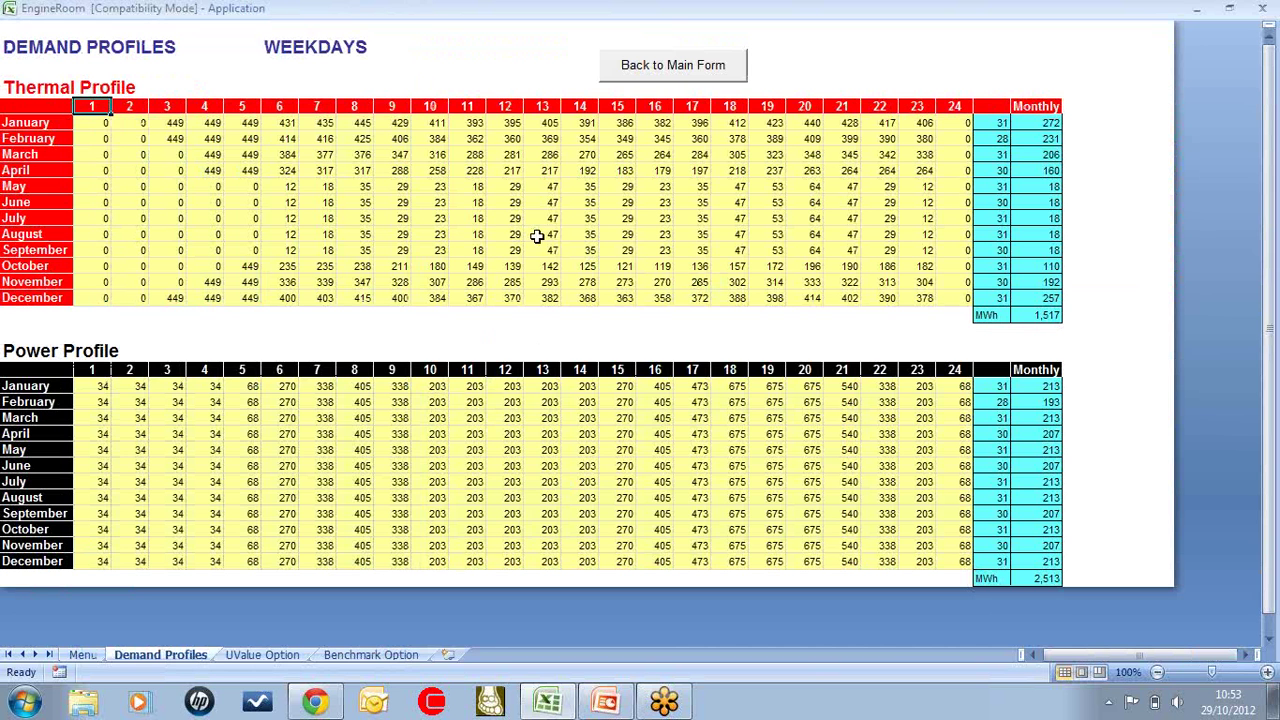
left_click(660, 70)
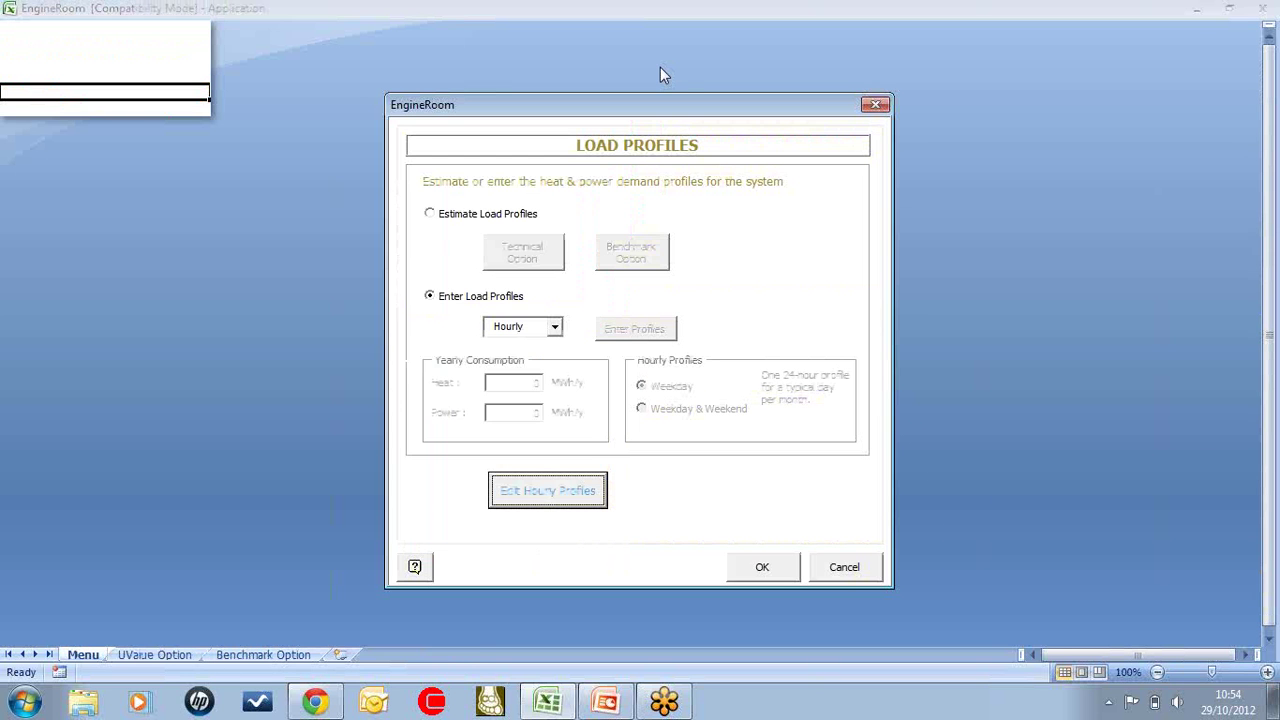
left_click(776, 570)
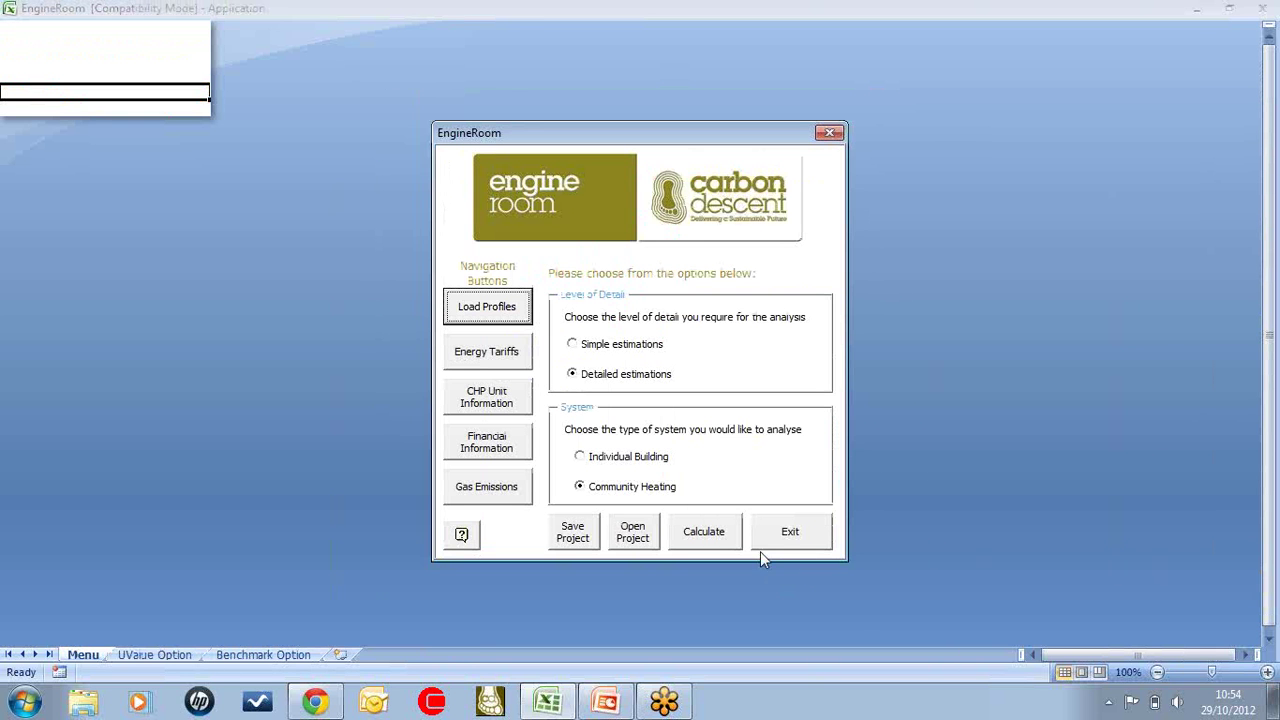
Open the power import tariff tables in the energy tariffs and view the Economy 7 and Standard tariff types
left_click(512, 358)
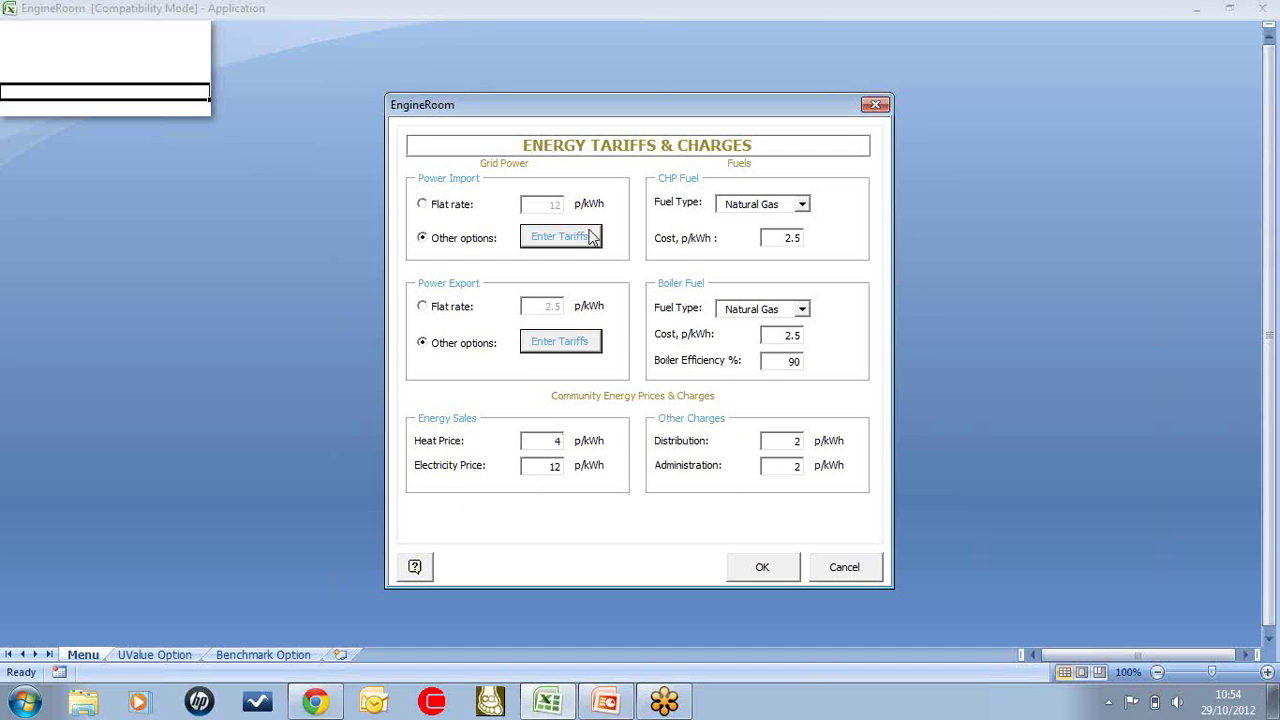
left_click(558, 237)
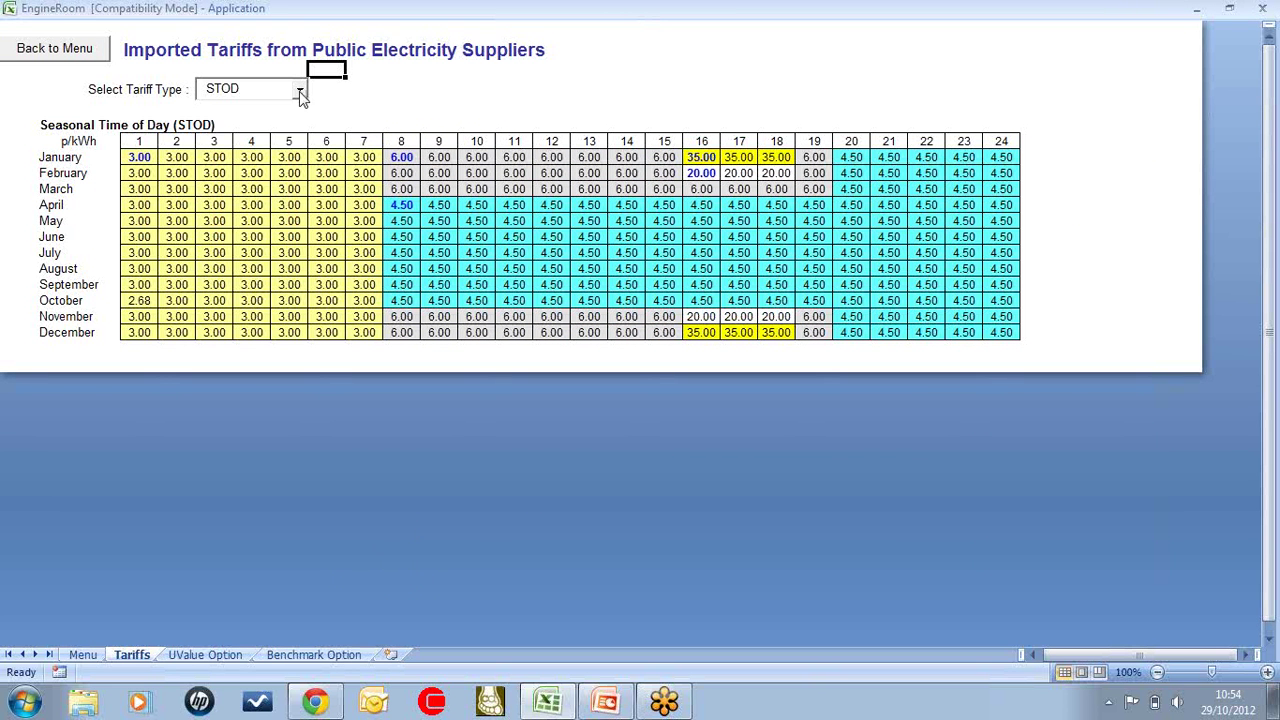
left_click(300, 91)
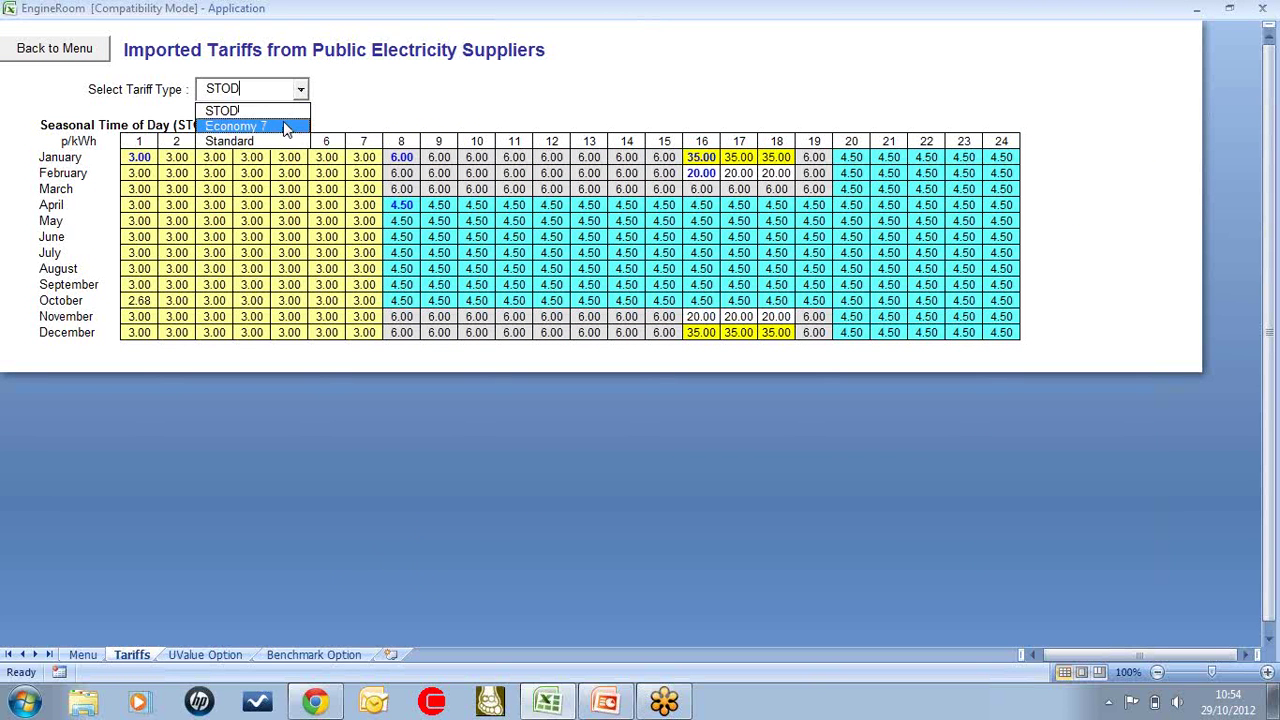
left_click(287, 127)
left_click(300, 91)
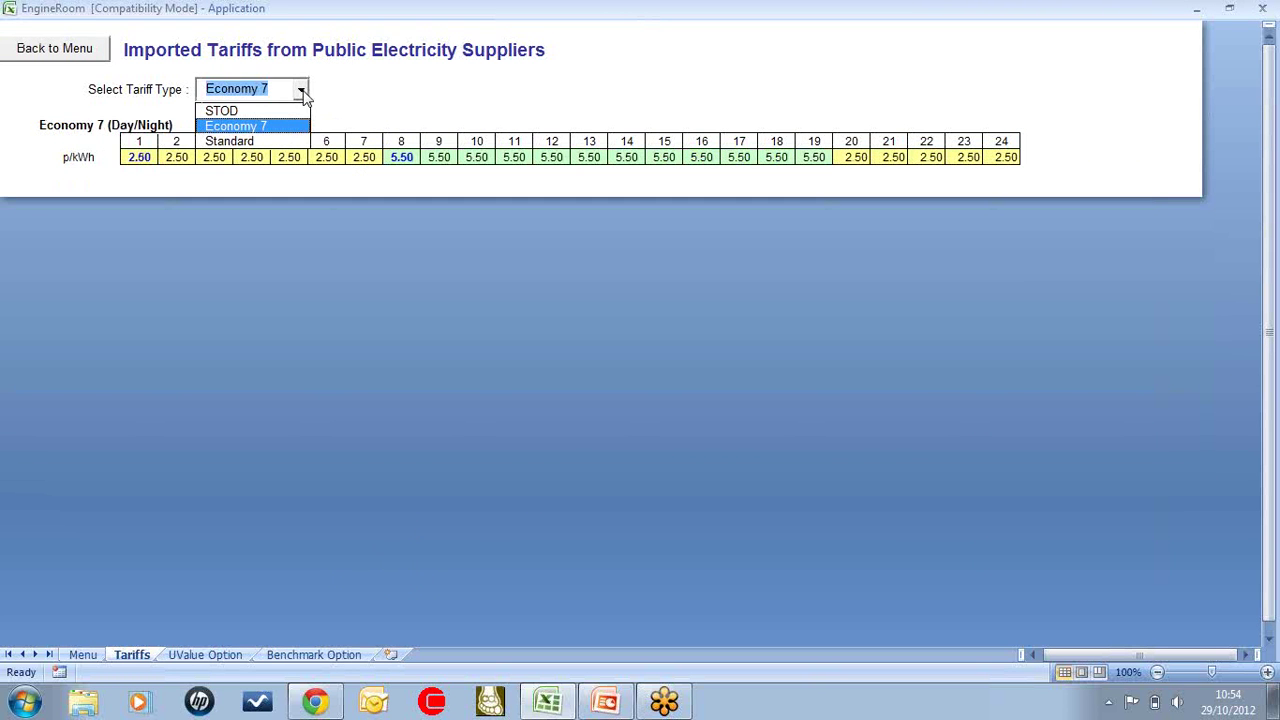
left_click(272, 141)
Set the imported electricity tariff type to STOD and accept the energy tariffs and charges
left_click(300, 90)
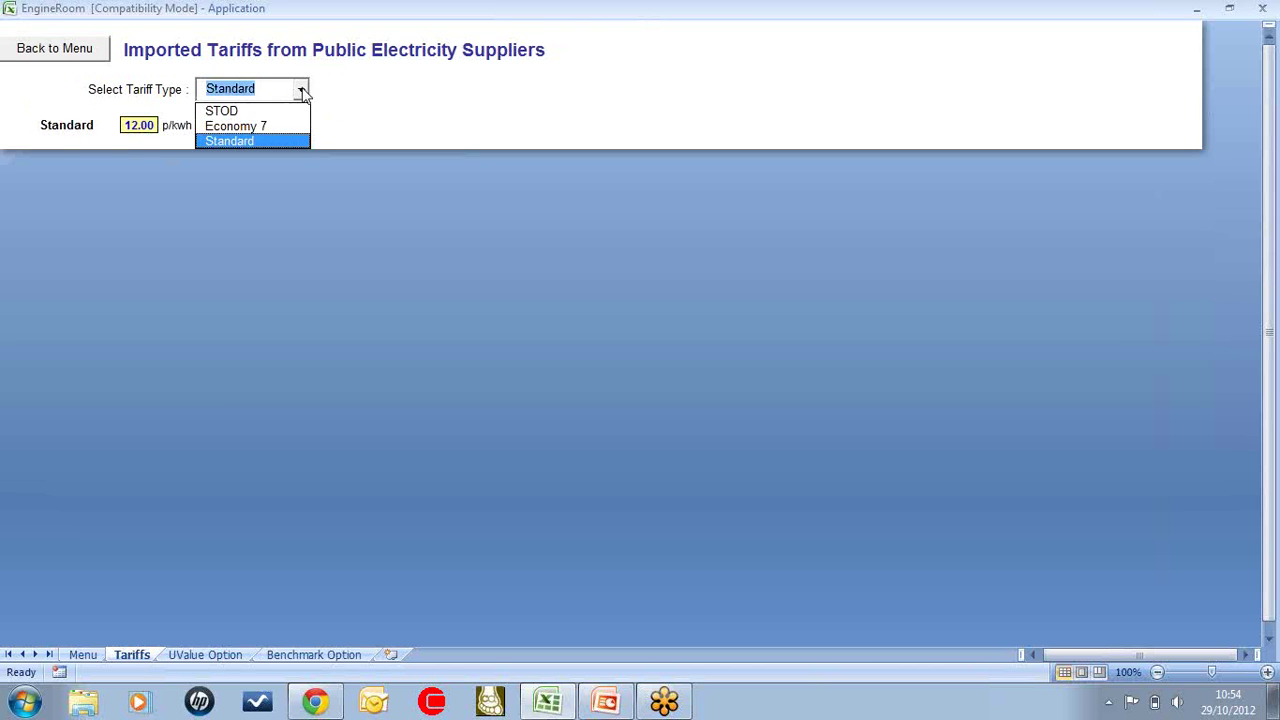
left_click(258, 112)
left_click(64, 50)
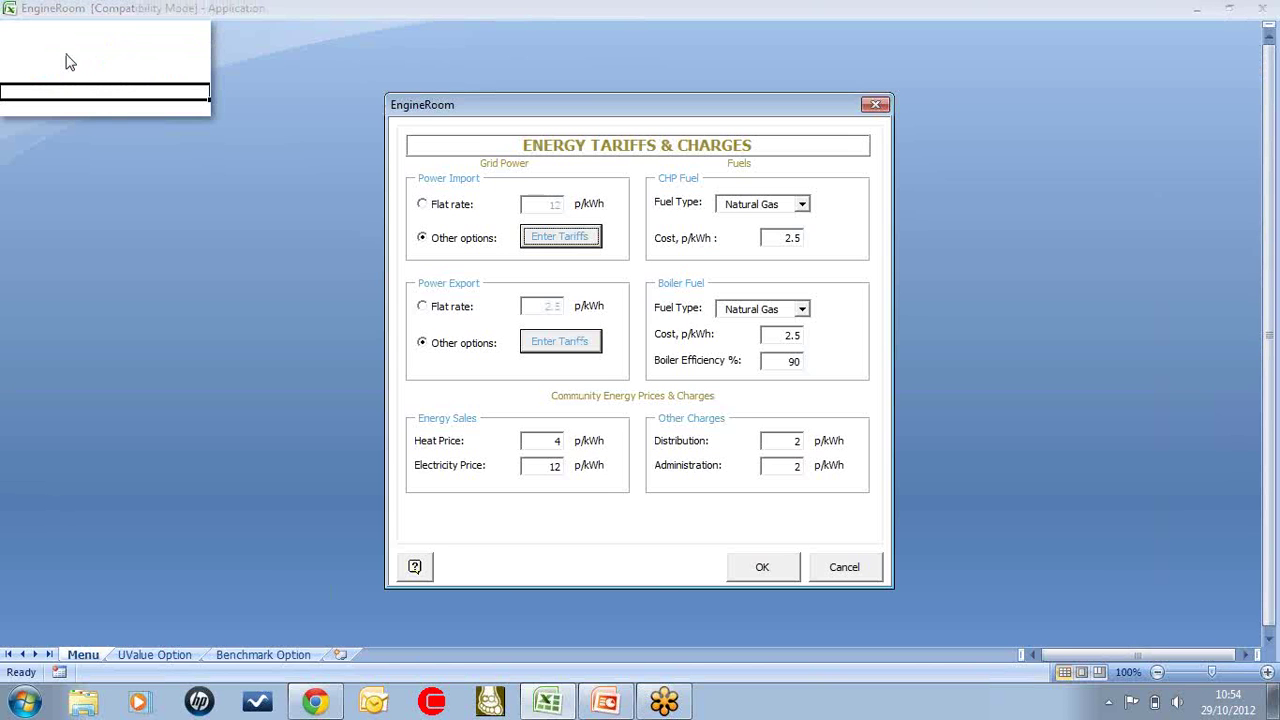
left_click(771, 576)
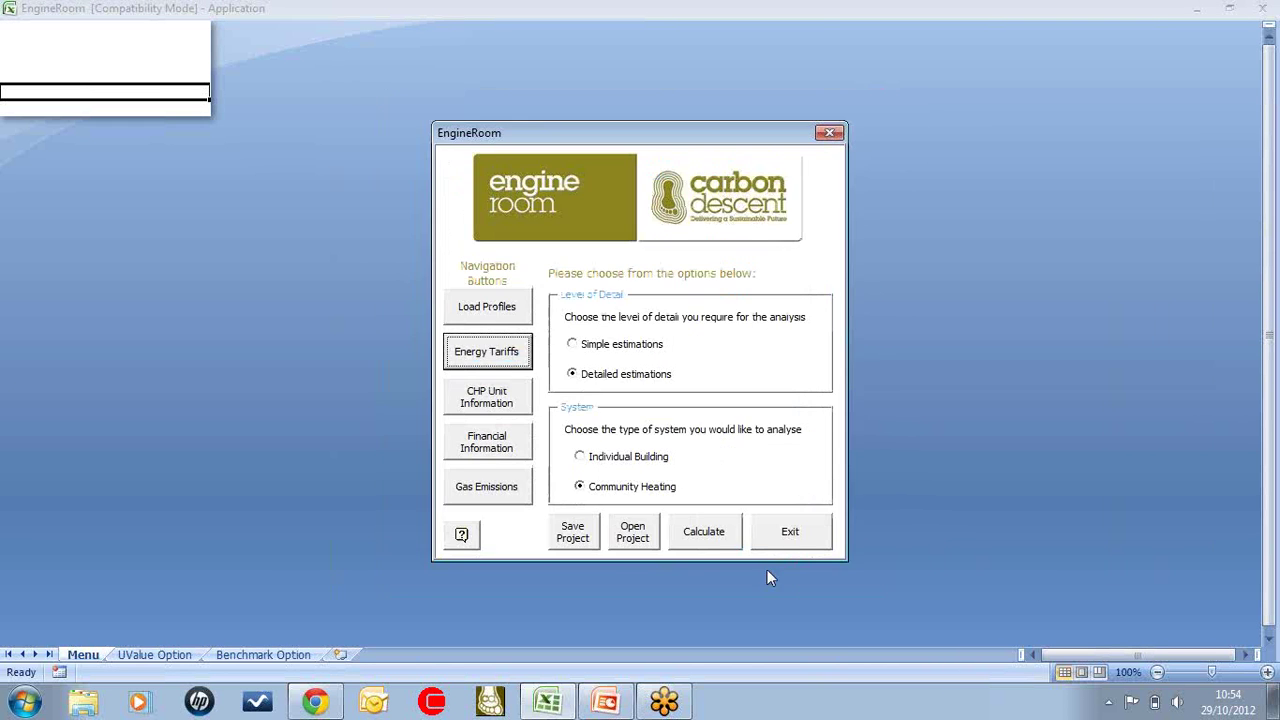
Review the CHP engine list, control options and daily running times in the CHP unit information, and accept them
left_click(502, 407)
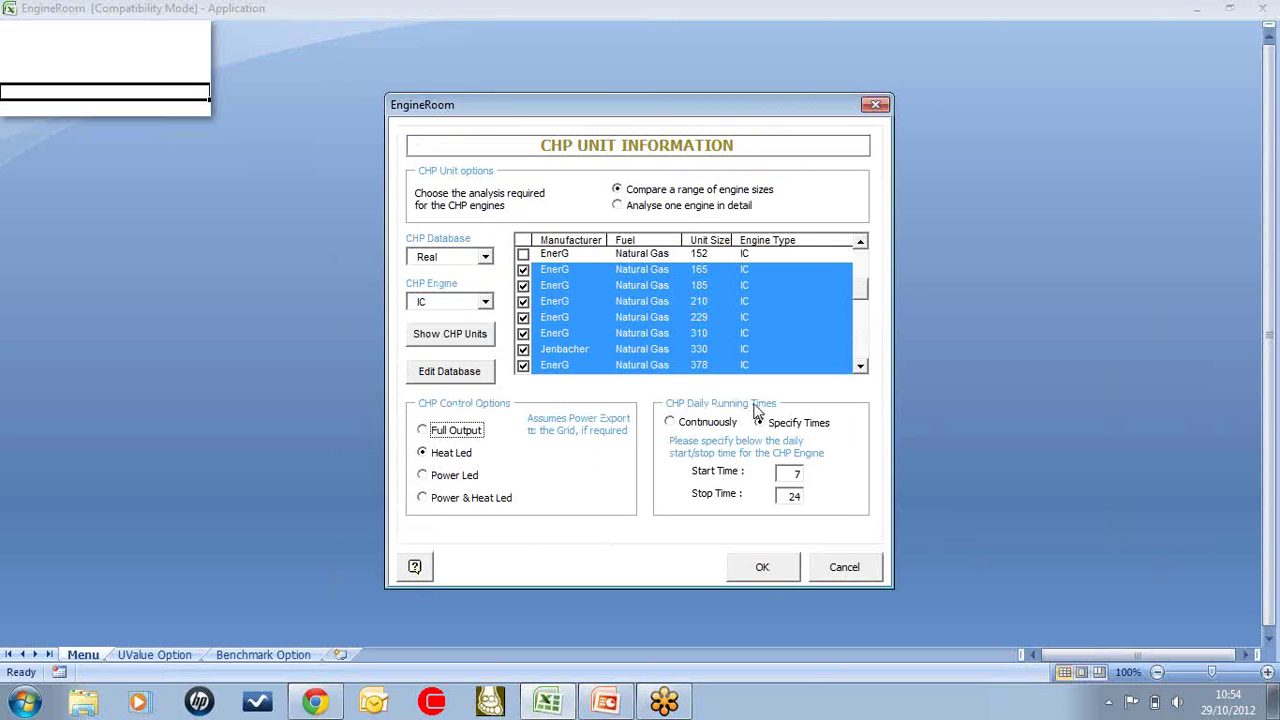
left_click(860, 366)
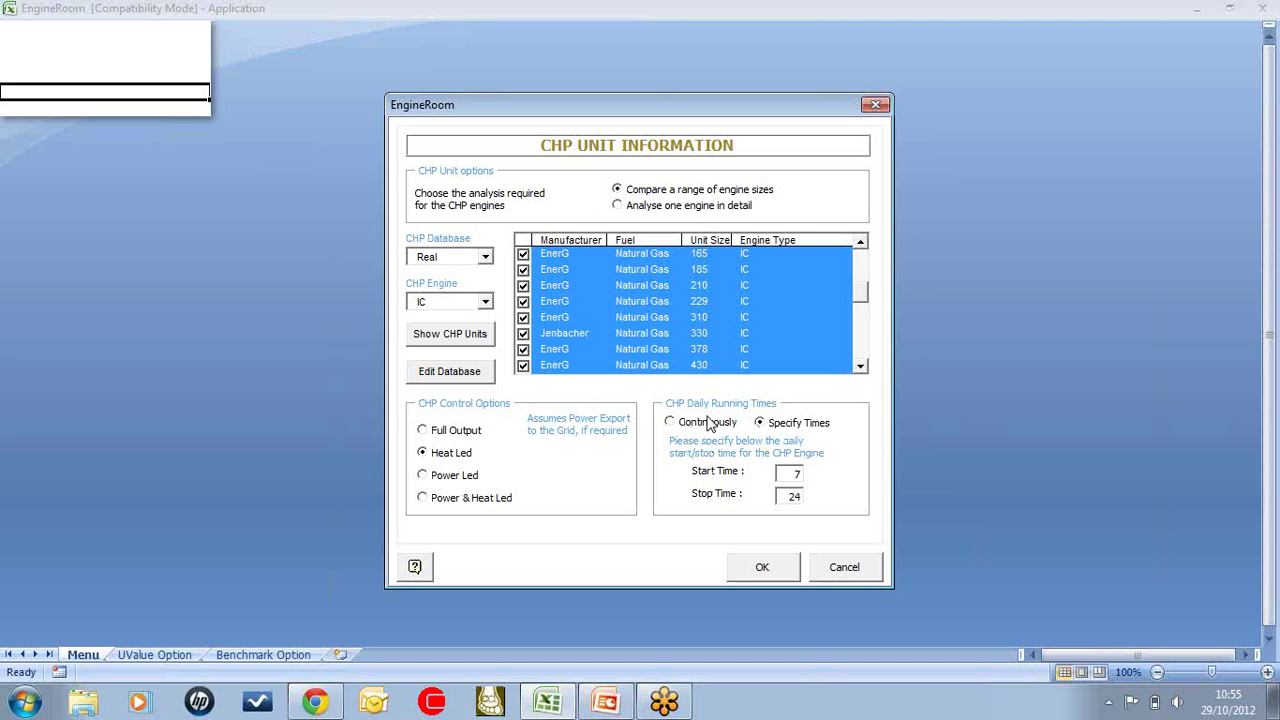
left_click(765, 568)
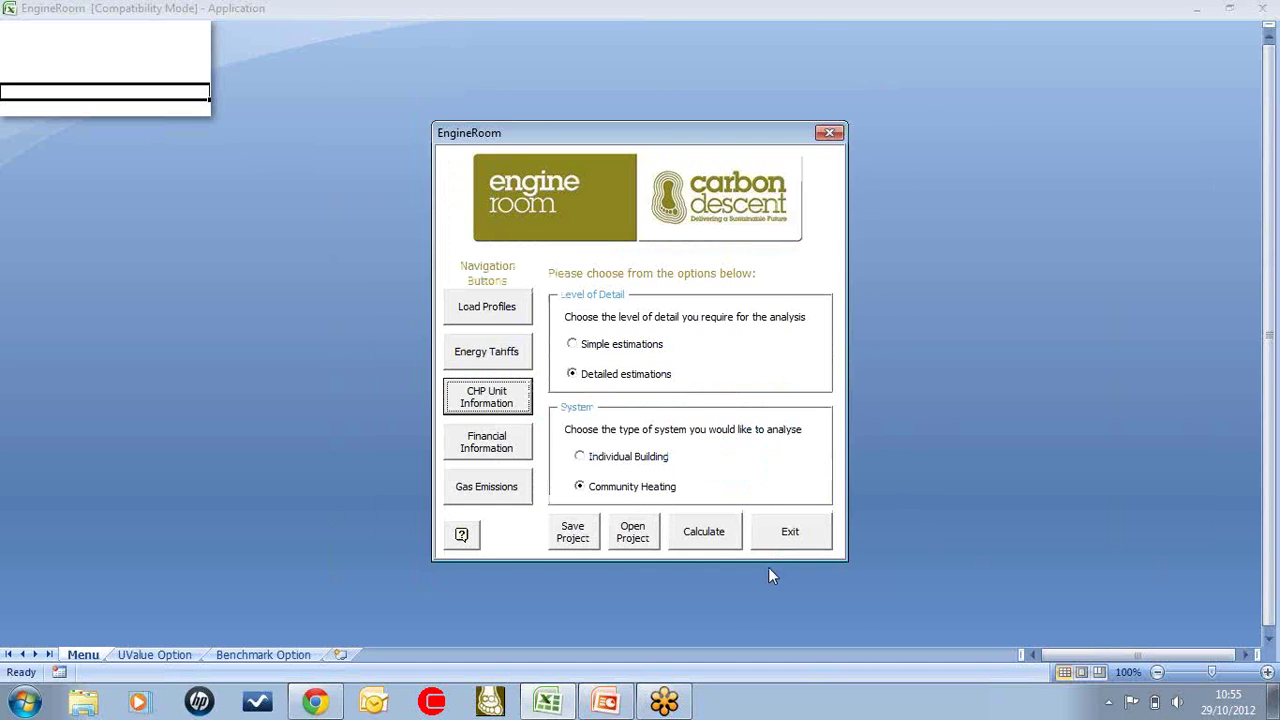
Open the capital costs from the financial information and examine all cost categories from feasibility study to dwelling modifications
left_click(511, 449)
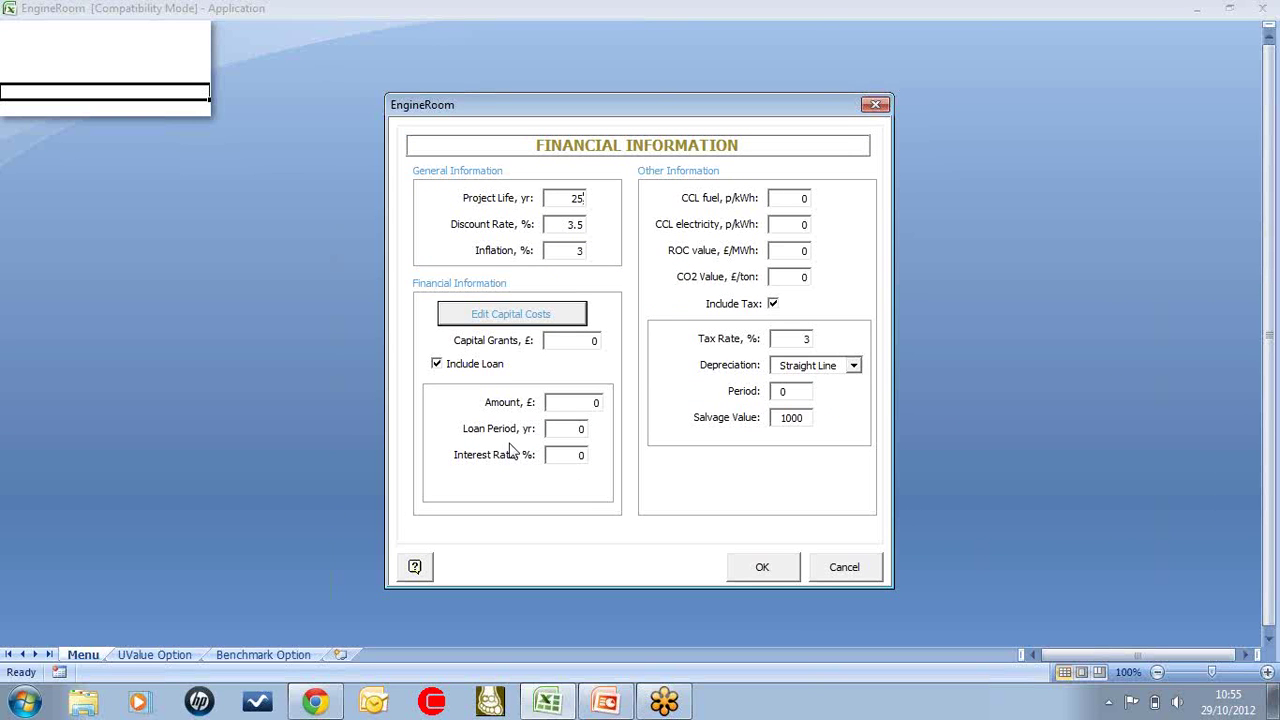
left_click(569, 199)
left_click(512, 314)
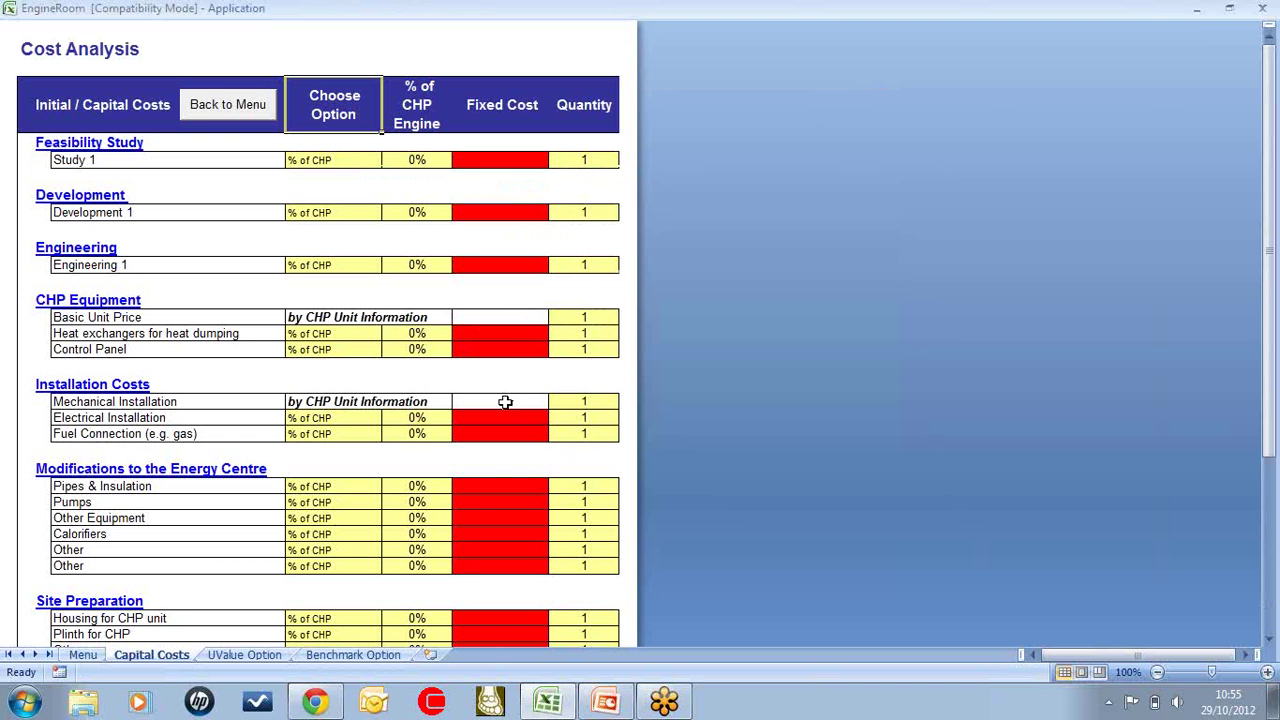
scroll(505, 403, "down", 5)
scroll(414, 486, "up", 5)
scroll(412, 484, "down", 5)
scroll(412, 484, "down", 1)
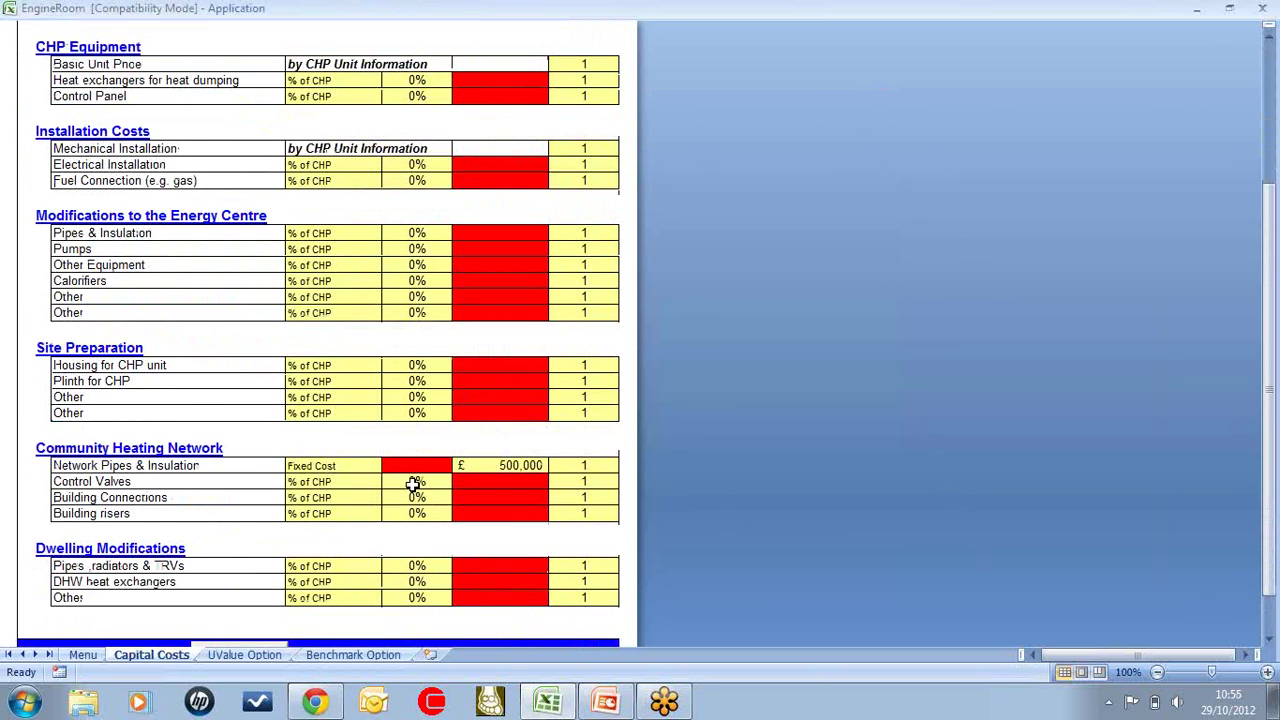
scroll(344, 269, "up", 2)
scroll(344, 269, "up", 3)
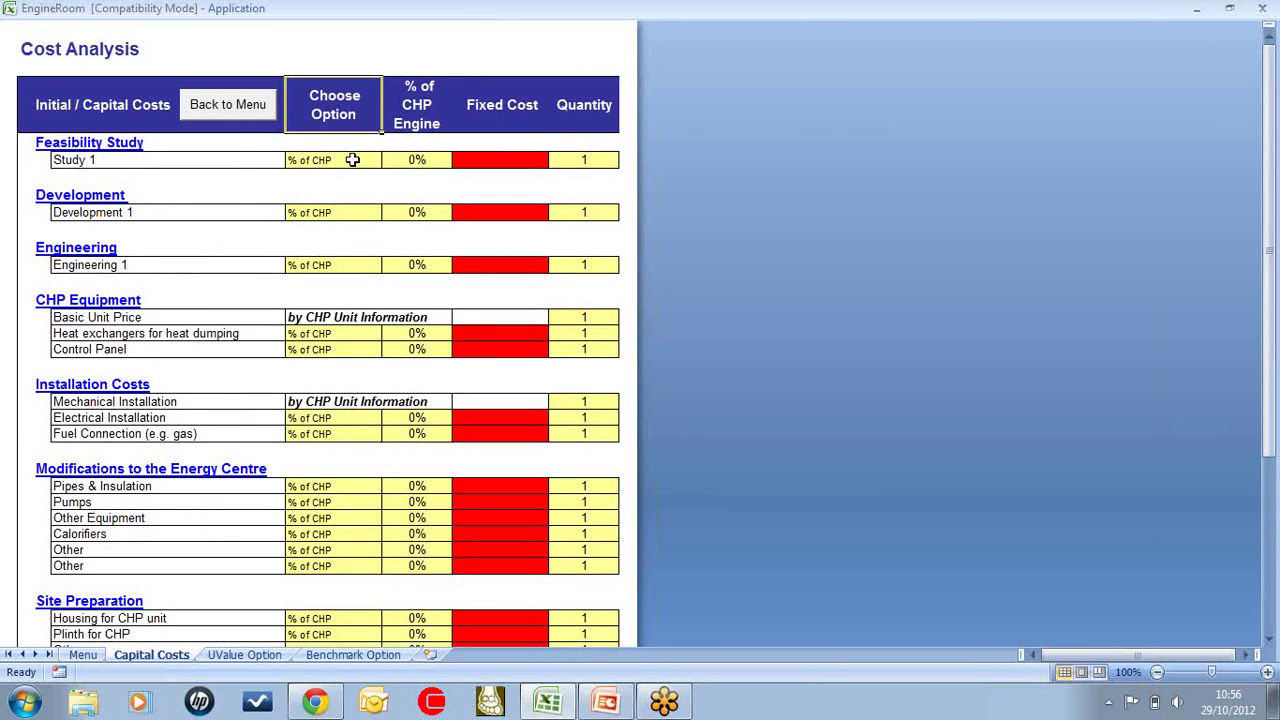
Try the Fixed Cost option for feasibility Study 1 and set it back to % of CHP
left_click(357, 160)
left_click(390, 162)
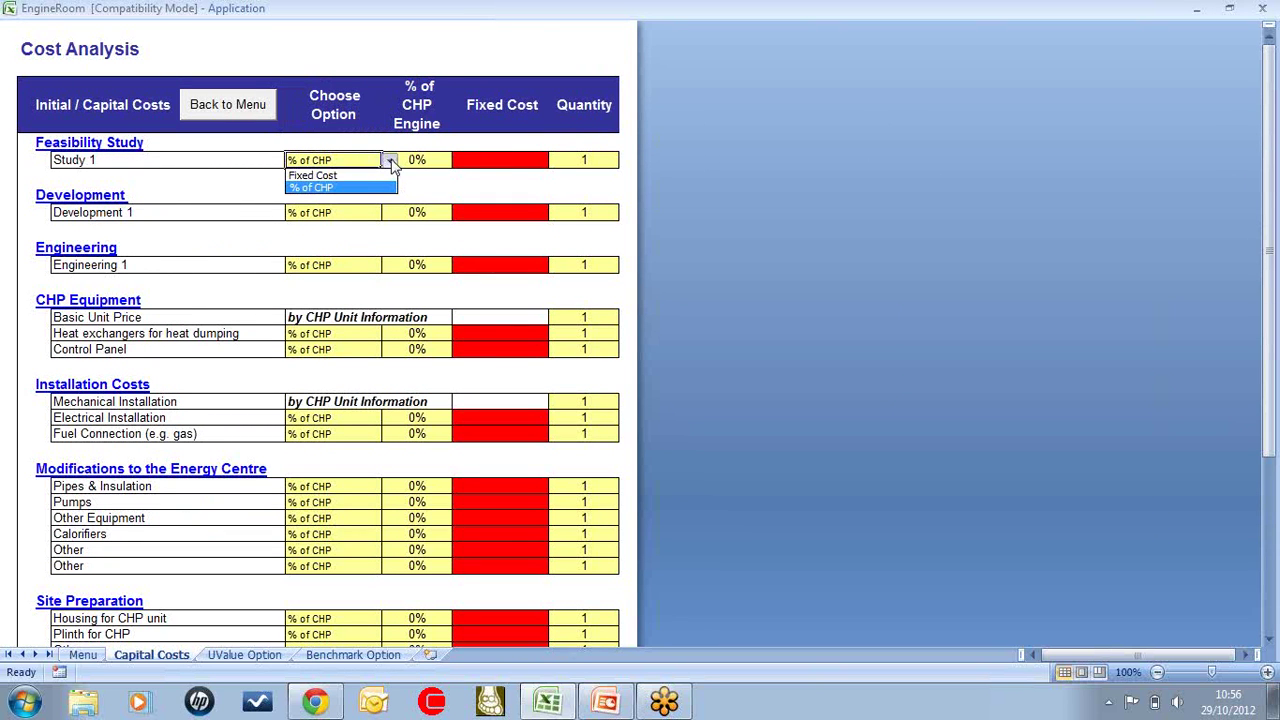
left_click(390, 175)
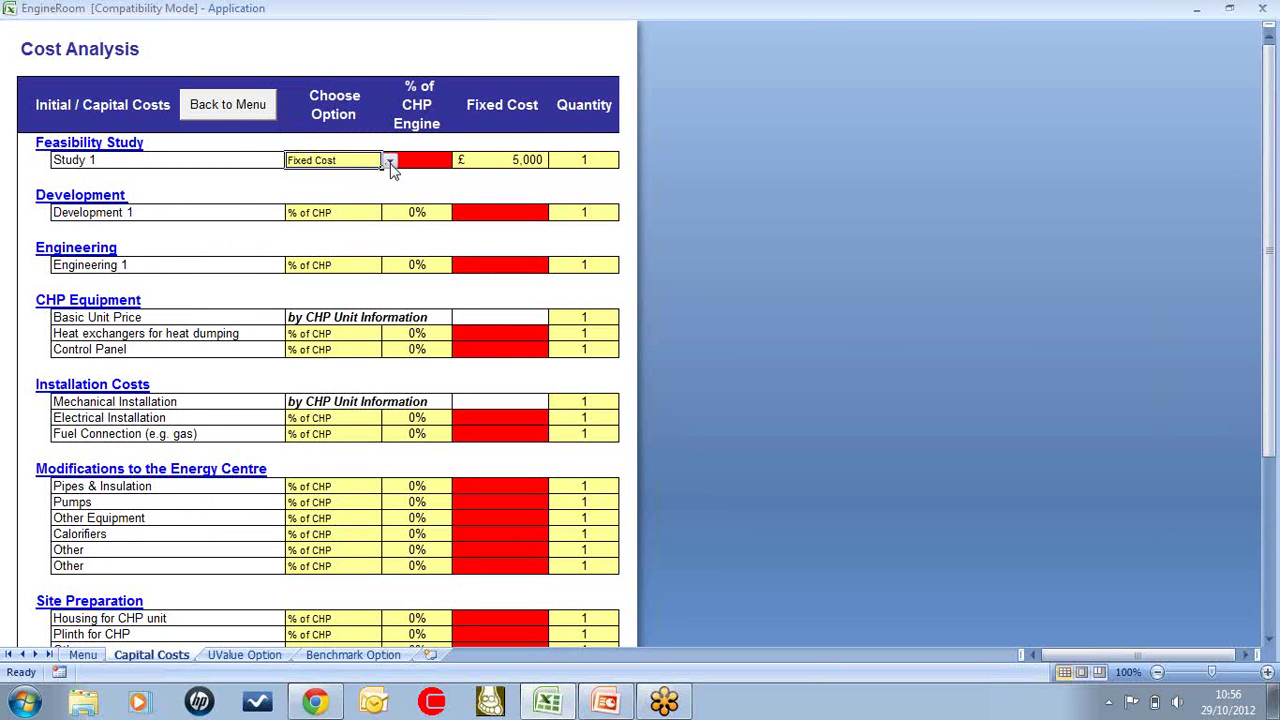
left_click(391, 166)
left_click(352, 186)
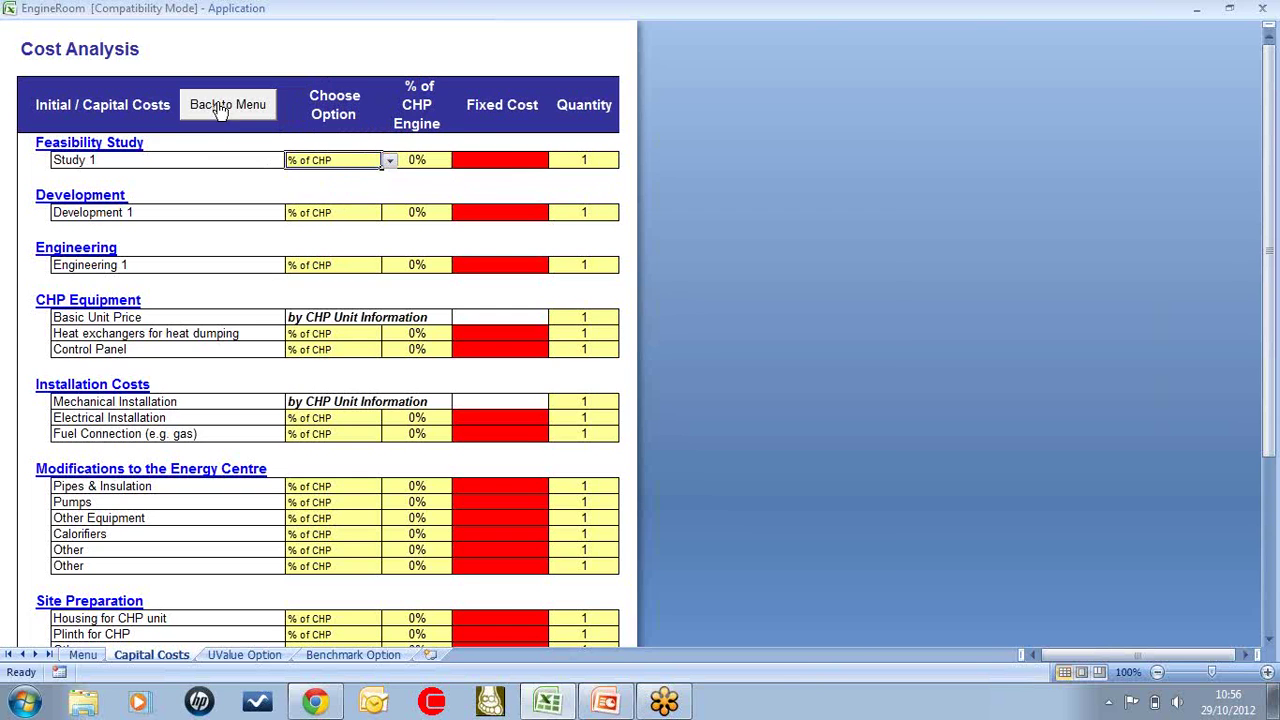
Leave the capital costs, accept the financial information, and review and accept the gas emission factors
left_click(222, 108)
left_click(768, 568)
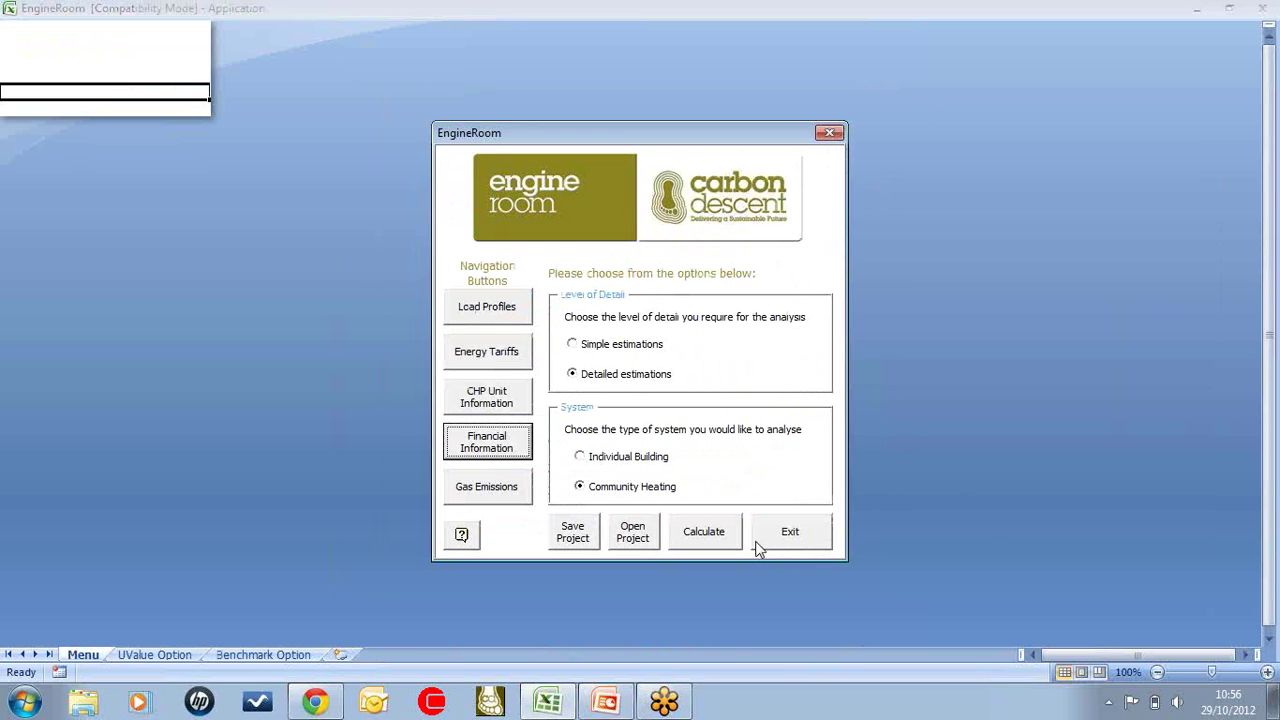
left_click(502, 486)
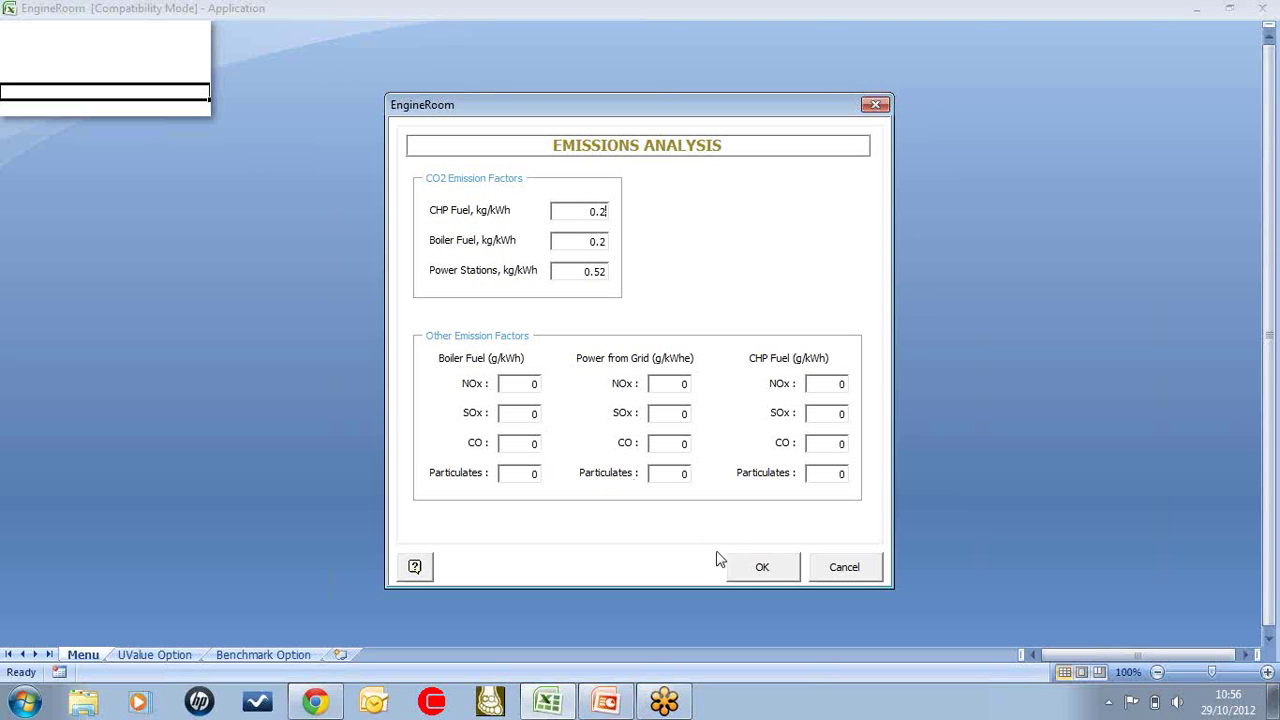
left_click(754, 567)
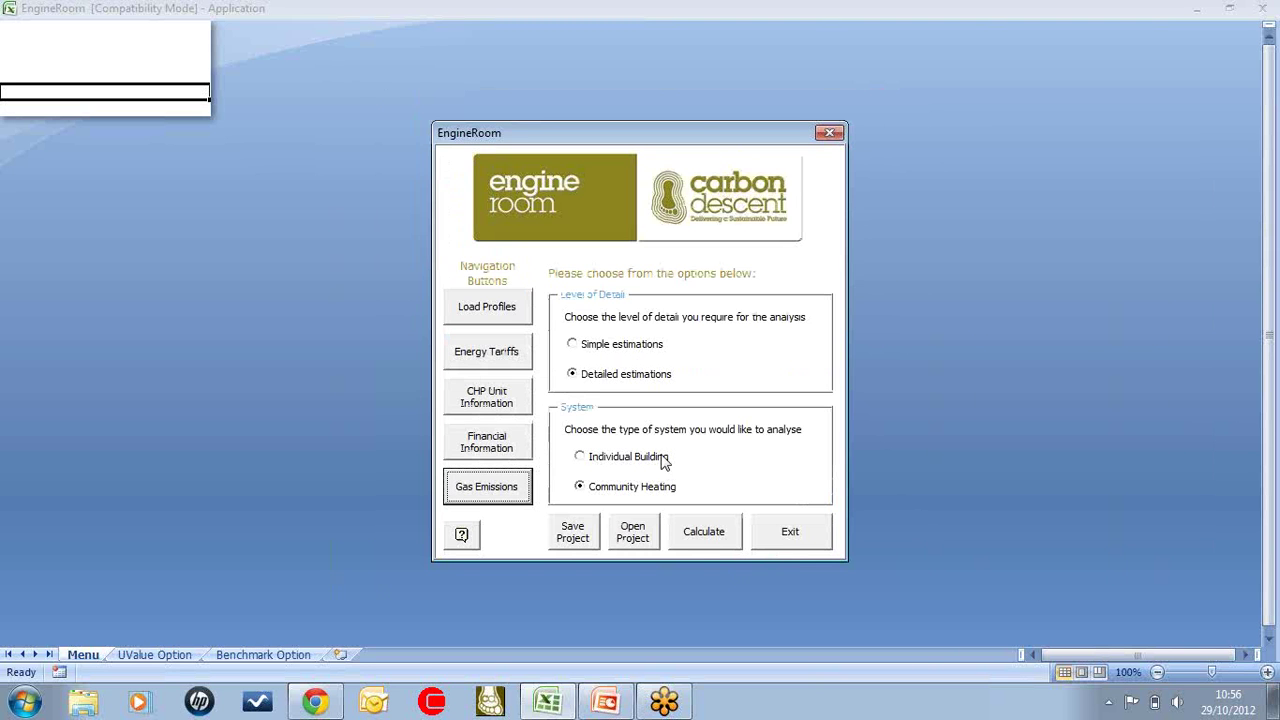
Calculate the results for the selected CHP engines, view the IRR and CO2 Savings graphs, and return to the main form
left_click(705, 533)
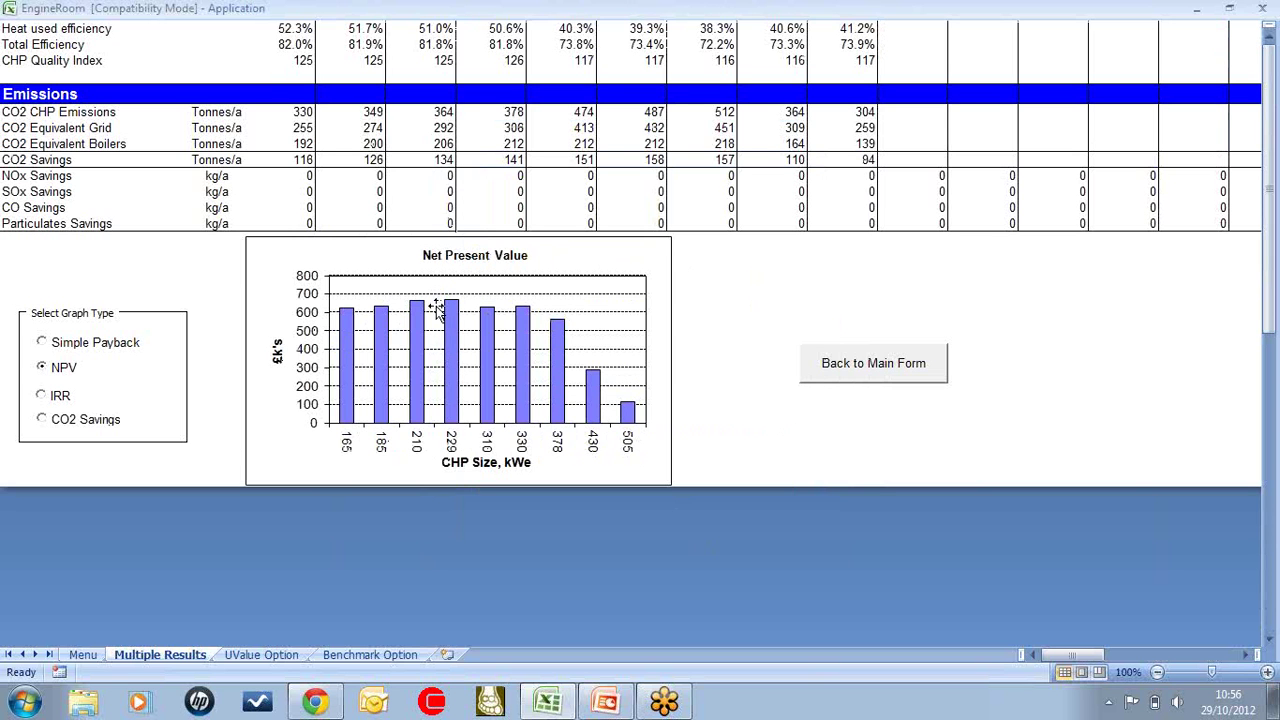
left_click(42, 396)
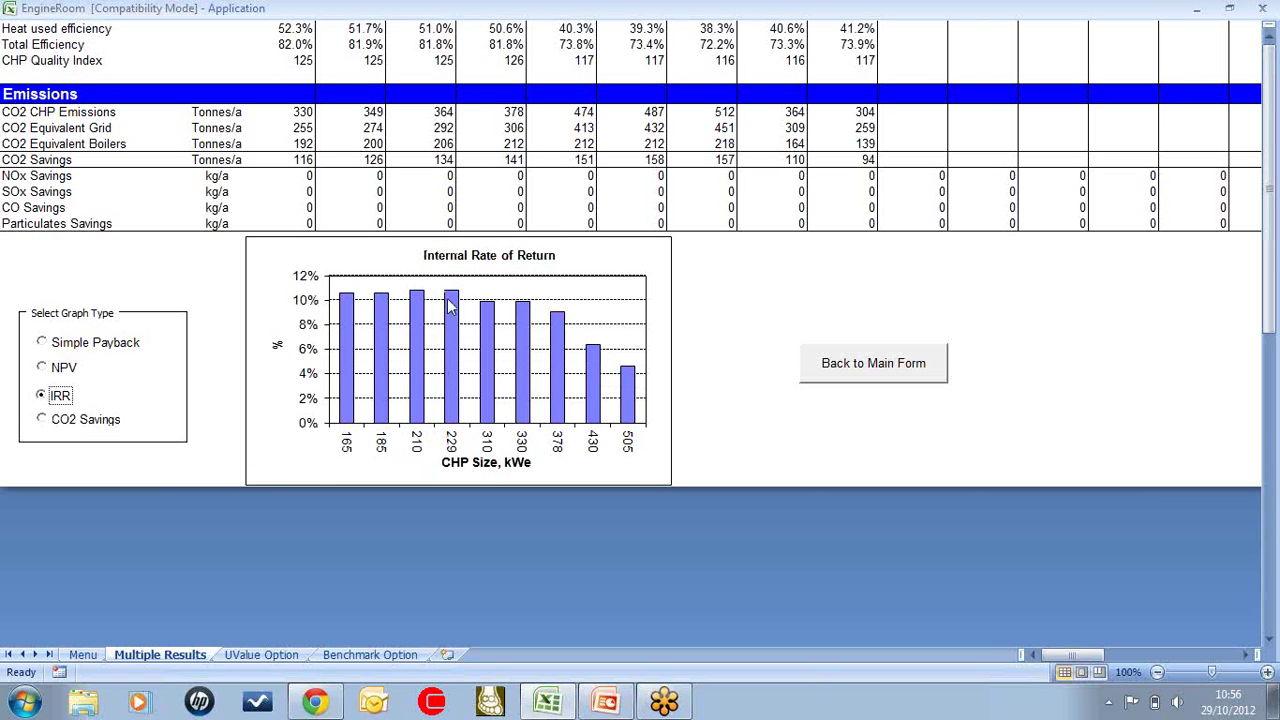
left_click(44, 421)
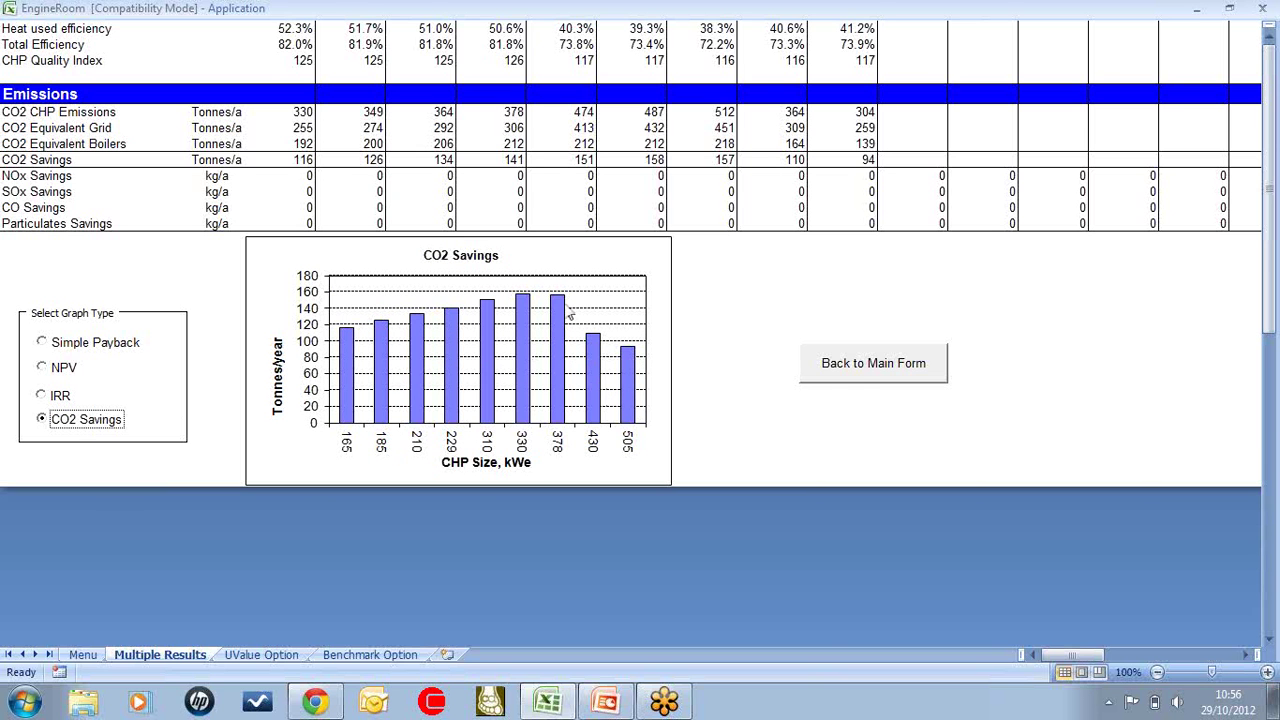
left_click(857, 367)
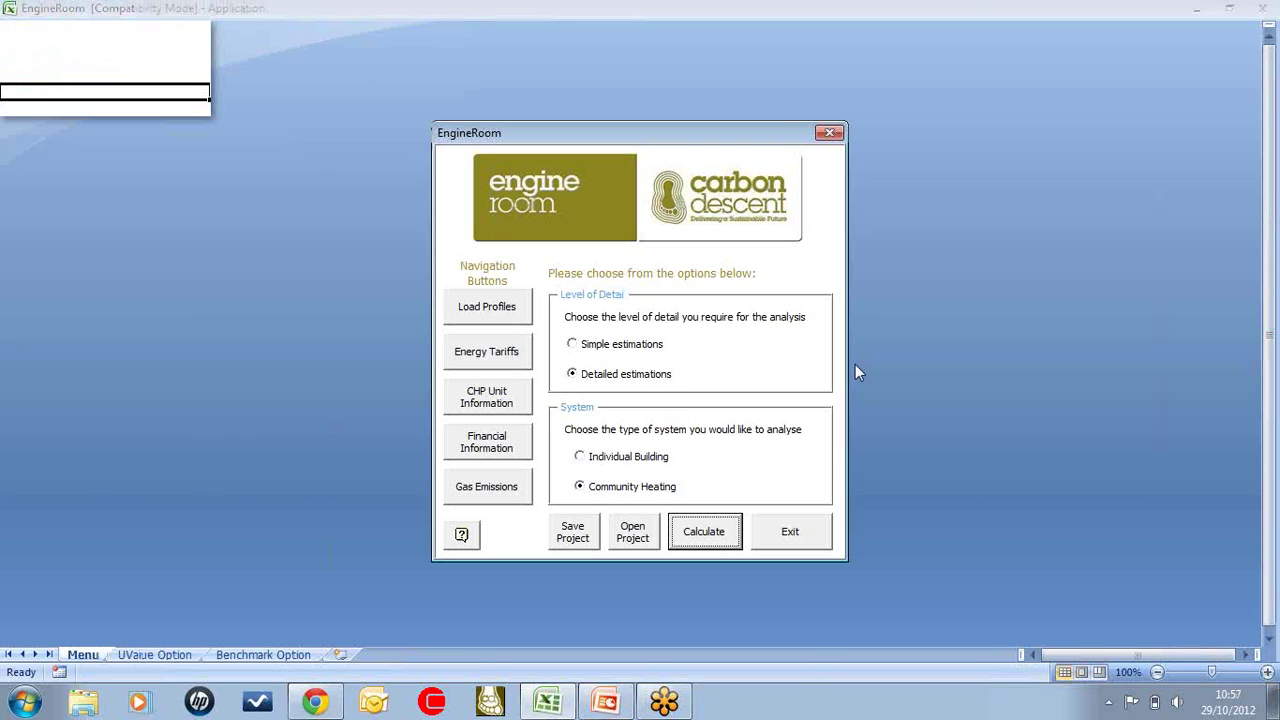
Set the CHP unit analysis to one engine in detail and list the available IC units from the Real database
left_click(486, 397)
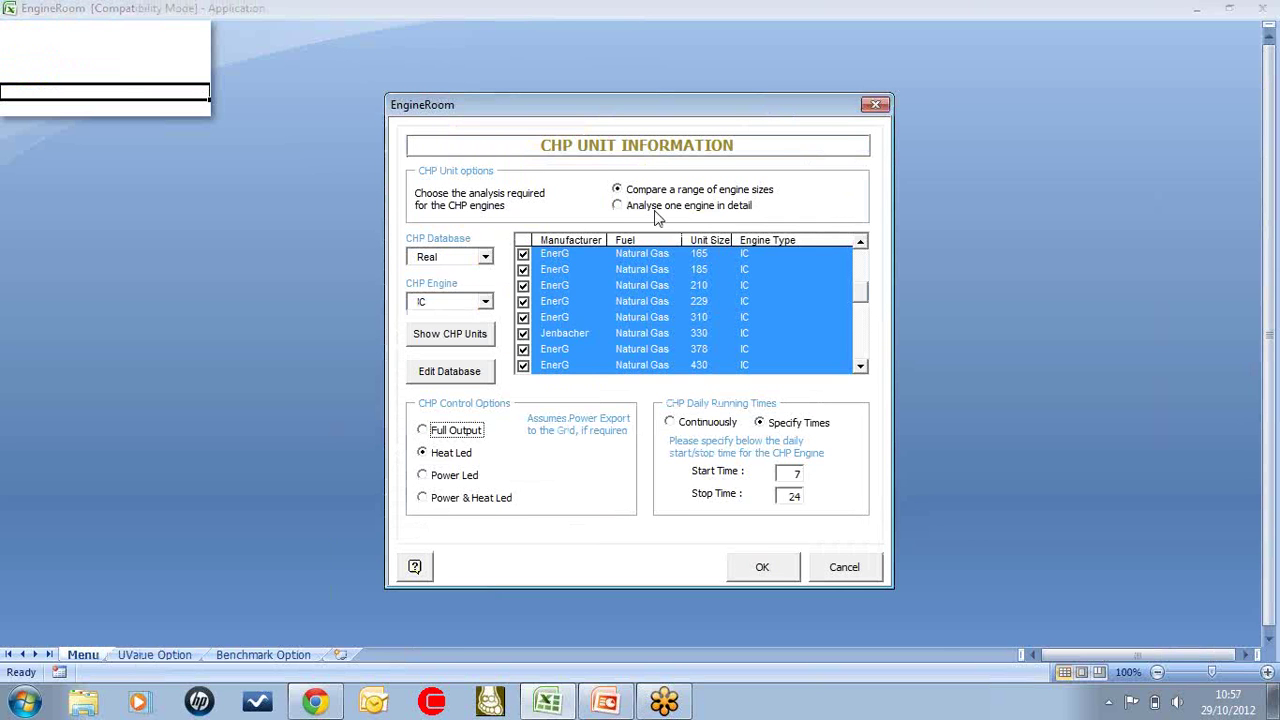
left_click(635, 206)
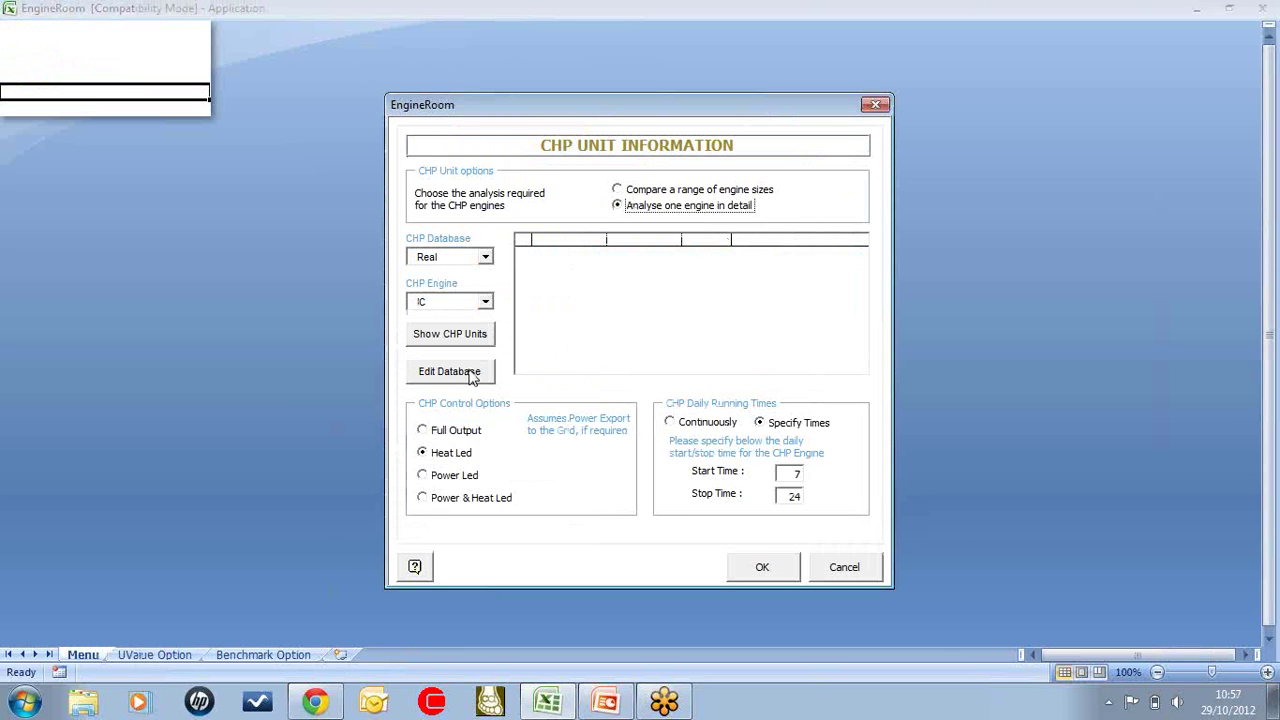
left_click(465, 334)
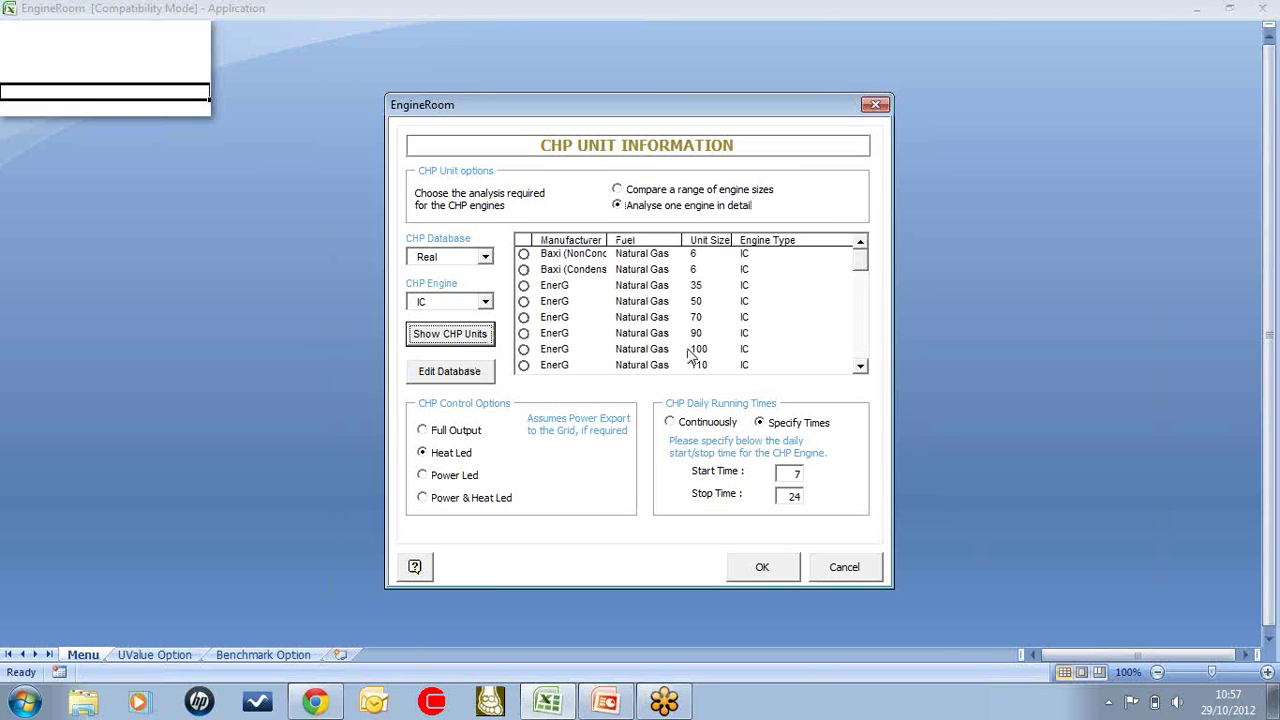
Select the 229 kWe EnerG natural gas engine for the detailed analysis and accept the CHP unit information
left_click(860, 366)
left_click(860, 366)
left_click(860, 366)
left_click(860, 366)
left_click(860, 366)
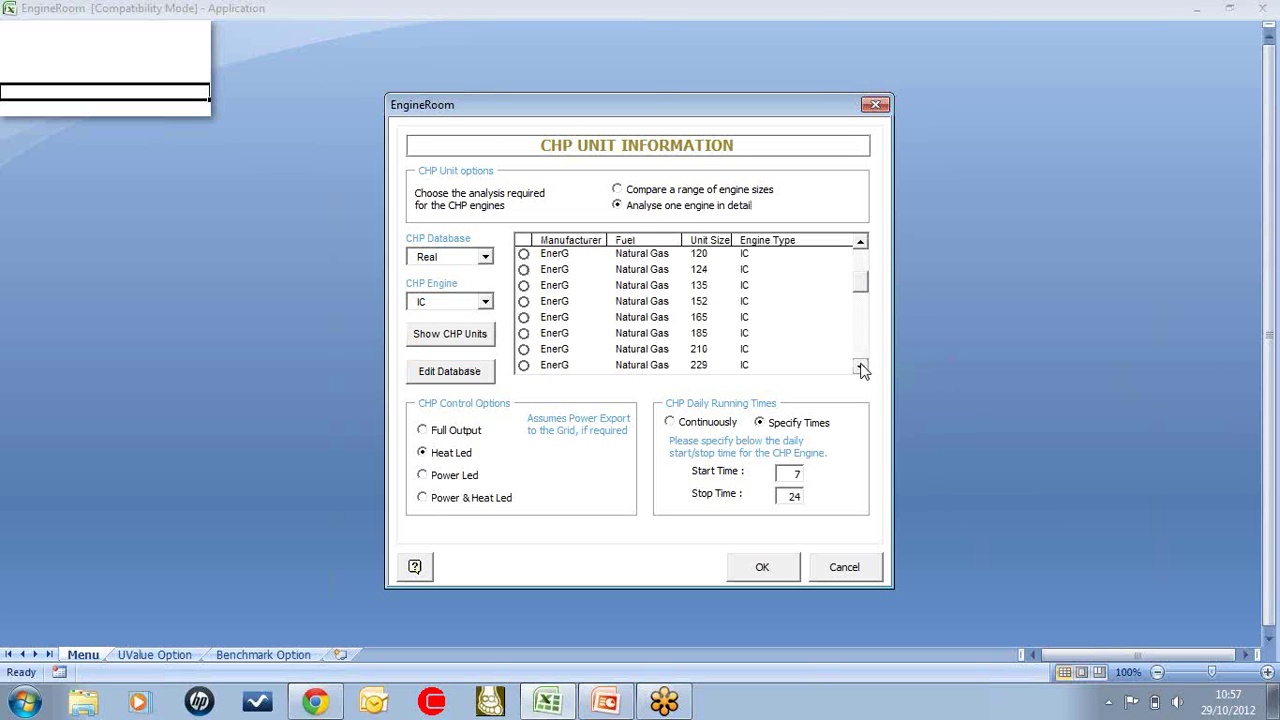
left_click(860, 366)
left_click(523, 349)
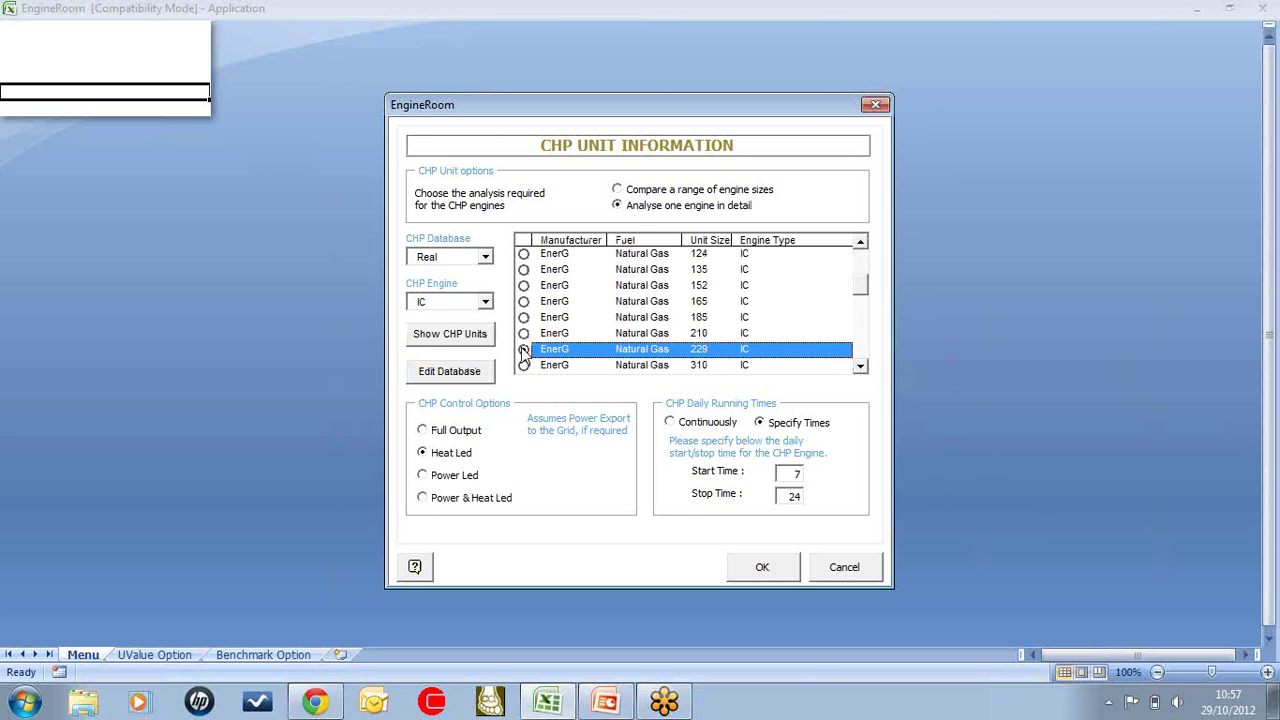
left_click(763, 567)
Calculate the results for the selected engine and view the power, thermal and CHP output charts for each month from January to May
left_click(714, 538)
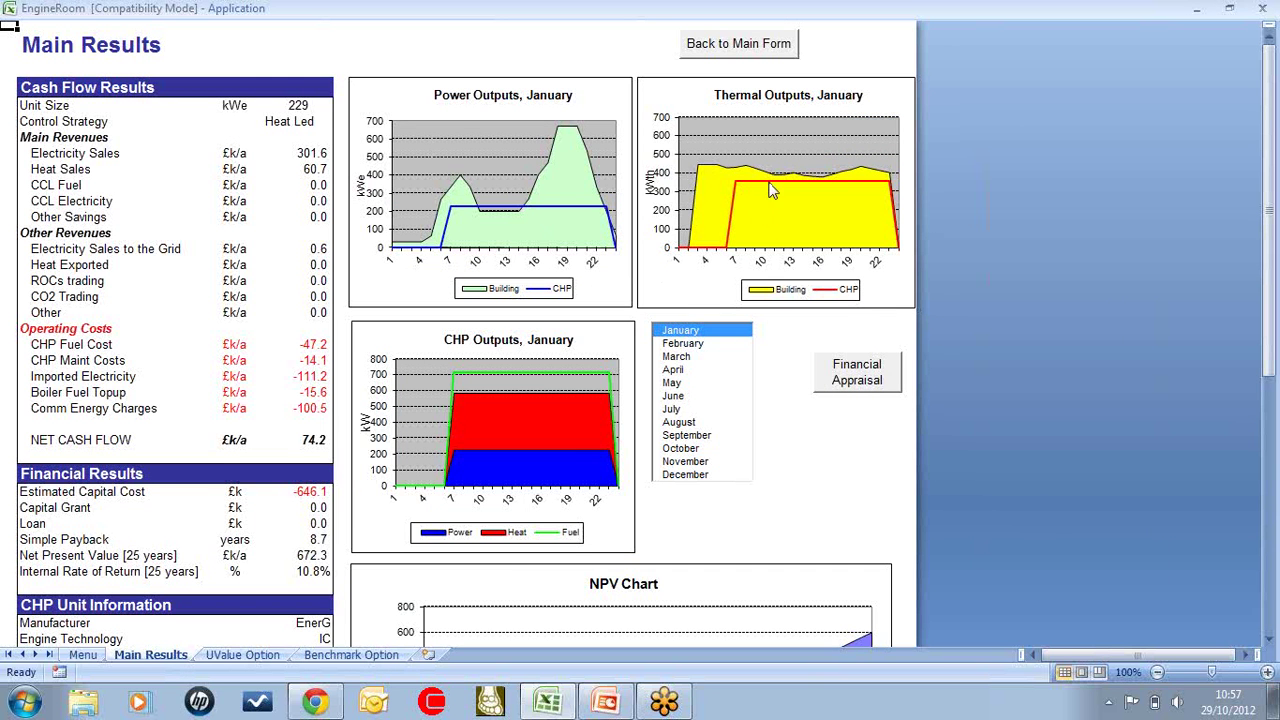
left_click(700, 345)
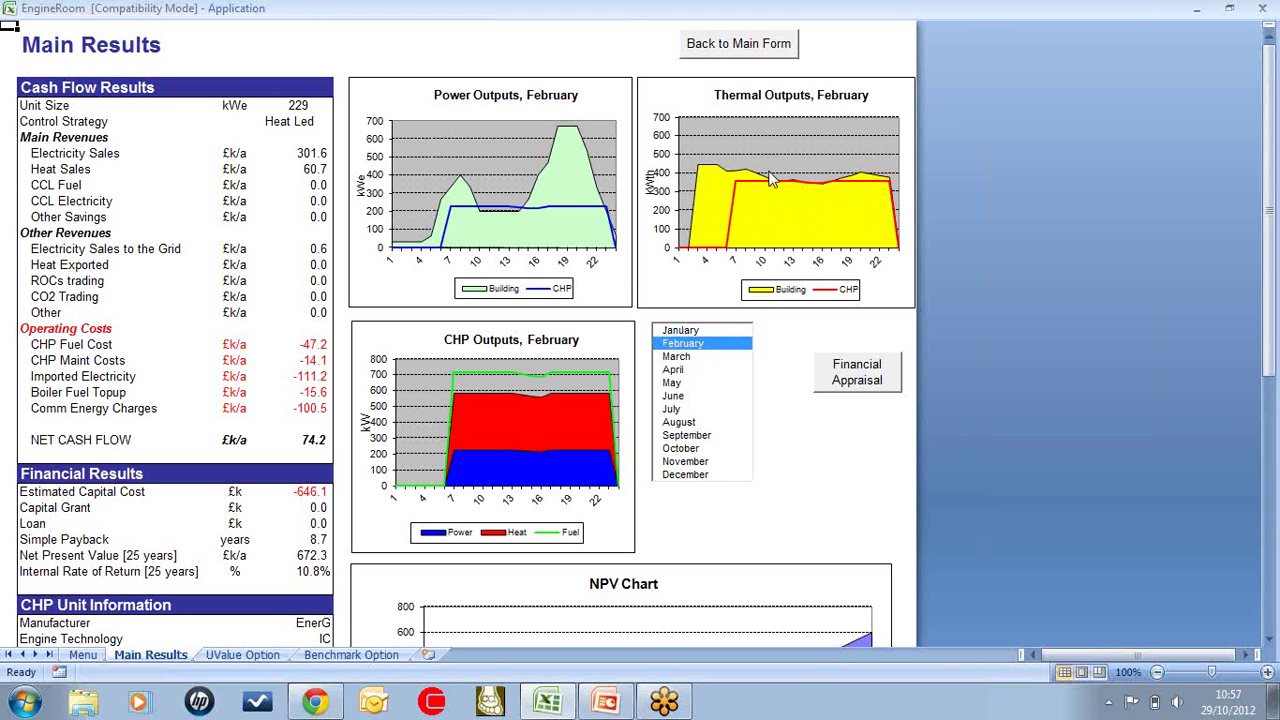
left_click(677, 357)
left_click(675, 372)
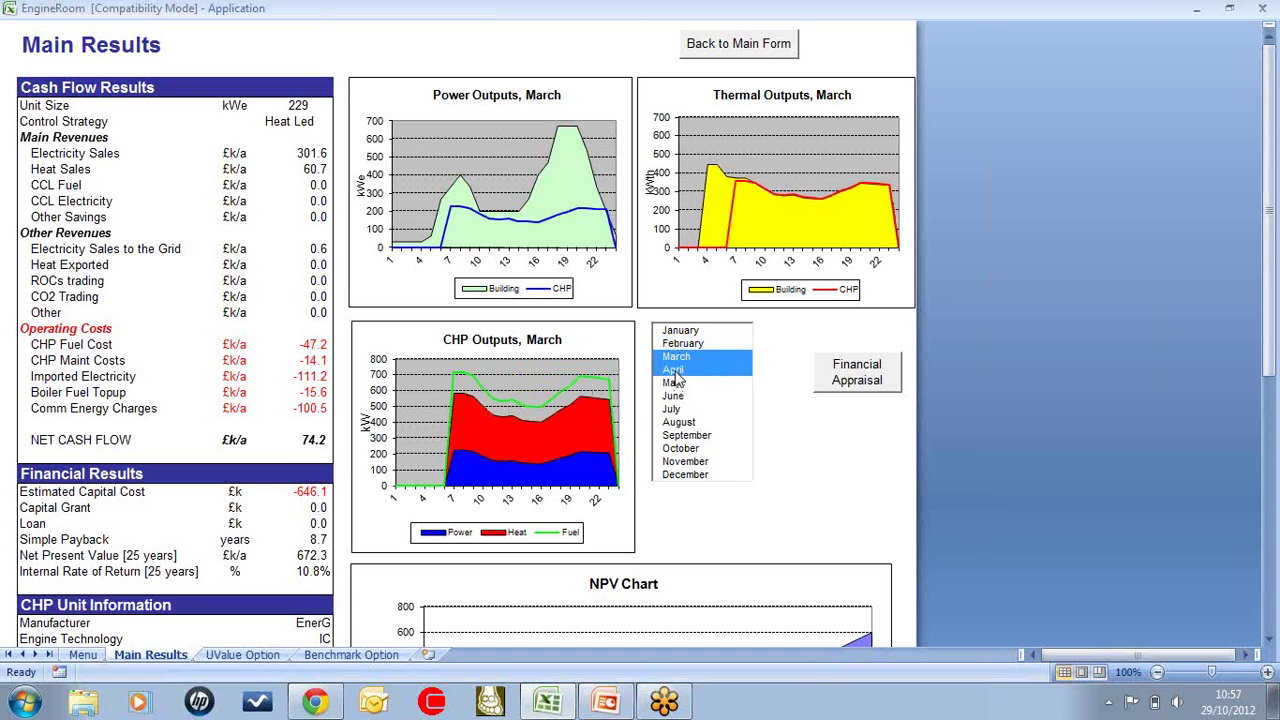
left_click(674, 385)
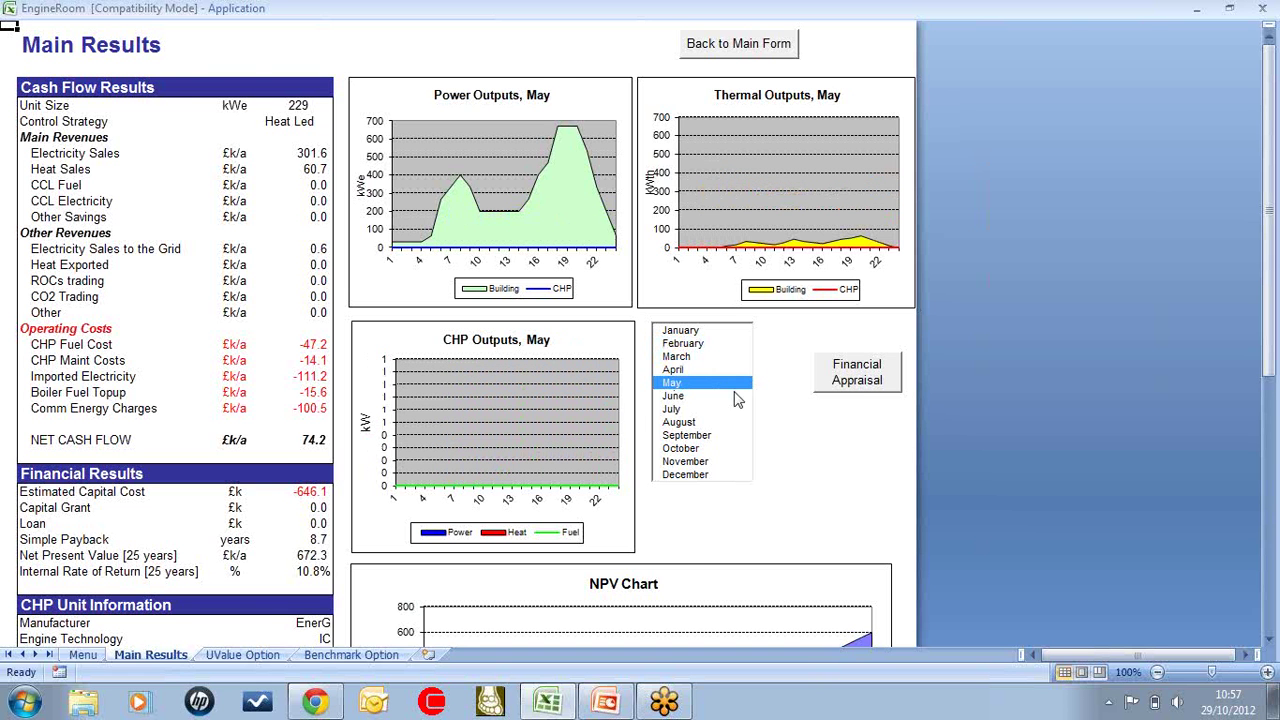
Open the Financial Appraisal, examine the yearly cash flows down to simple payback, NPV and IRR, and return to the main menu
left_click(857, 372)
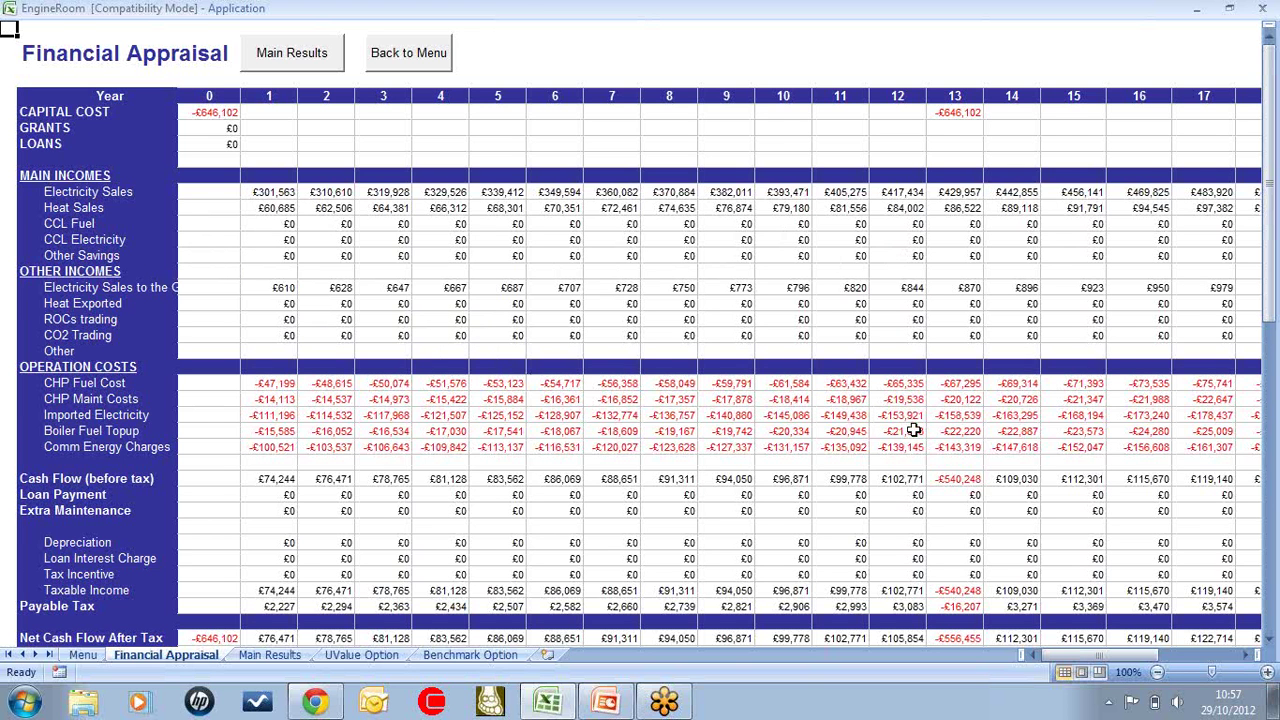
scroll(496, 589, "down", 1)
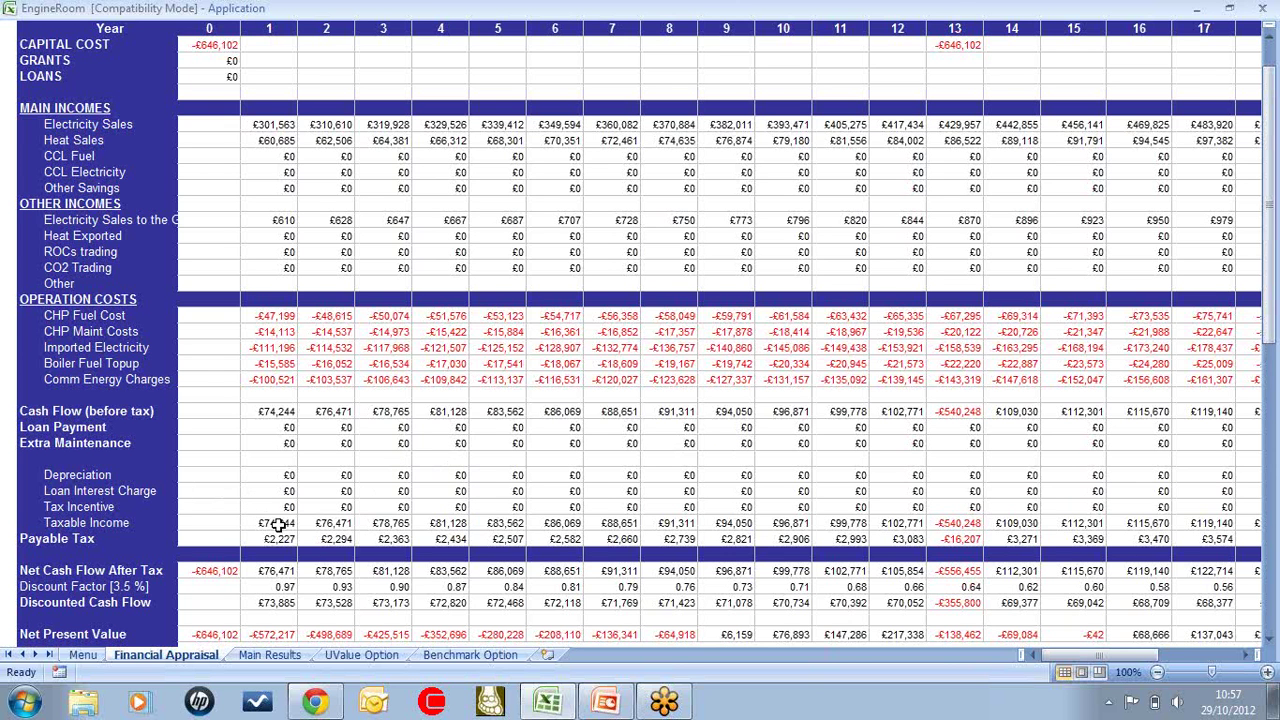
scroll(277, 526, "down", 1)
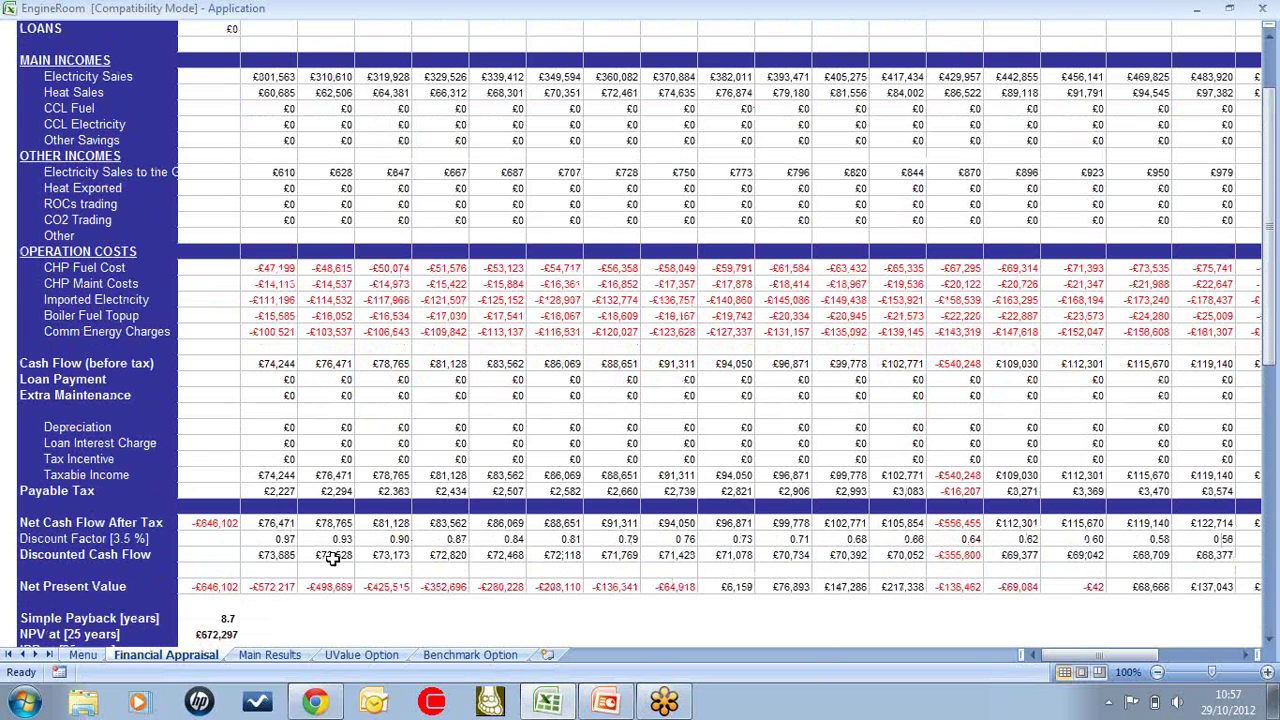
scroll(480, 574, "down", 2)
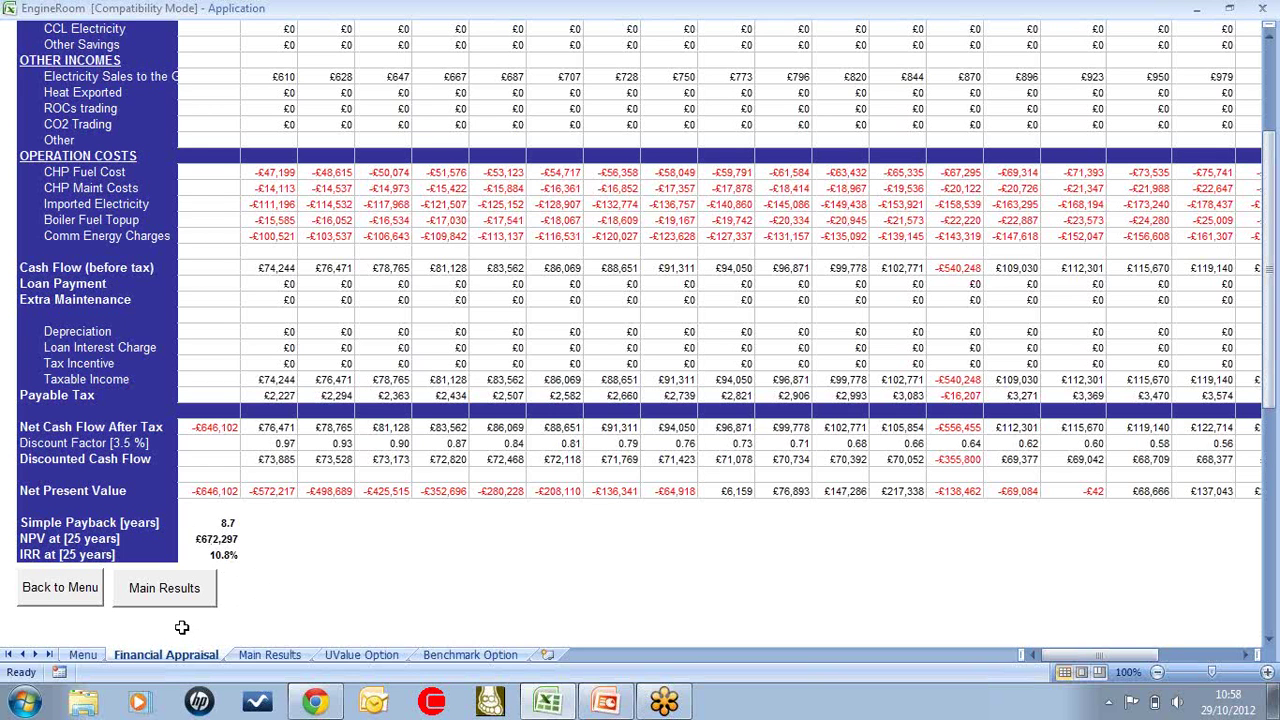
left_click(83, 590)
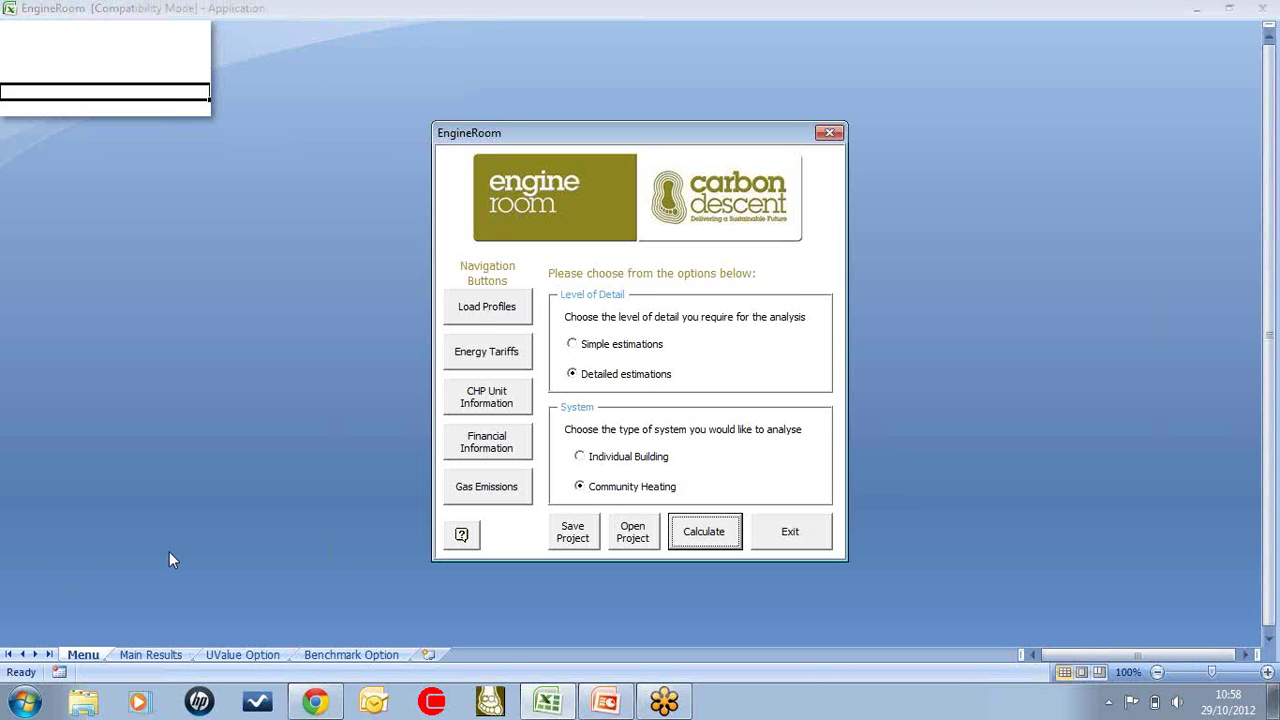